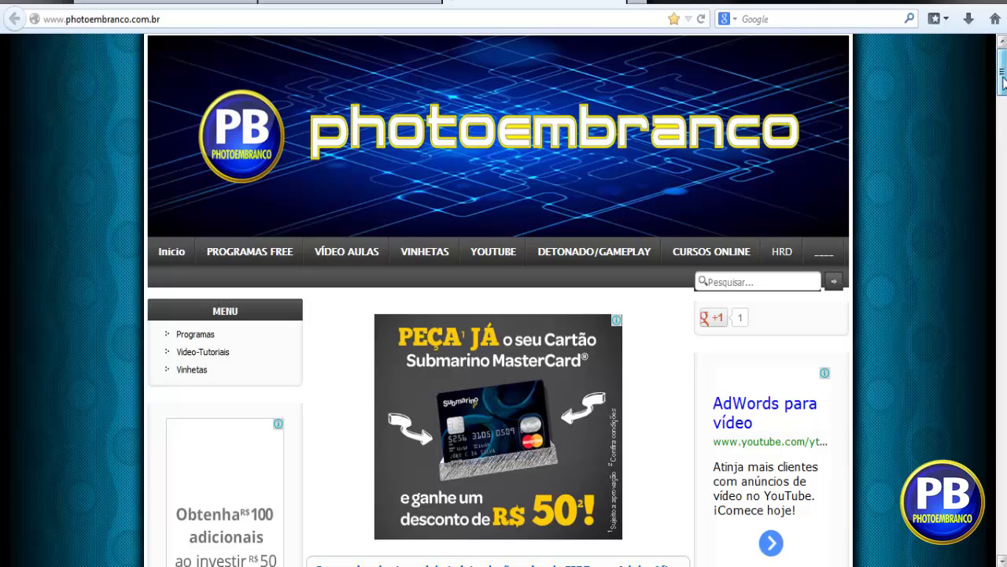
- Scroll the photoembranco.com.br page, then switch to the PHOTOEMBRANCO TUTORIAIS YouTube channel's Vídeos tab
mouse_move(1002, 79)
left_mouse_down()
mouse_move(991, 449)
mouse_move(975, 54)
left_mouse_up()
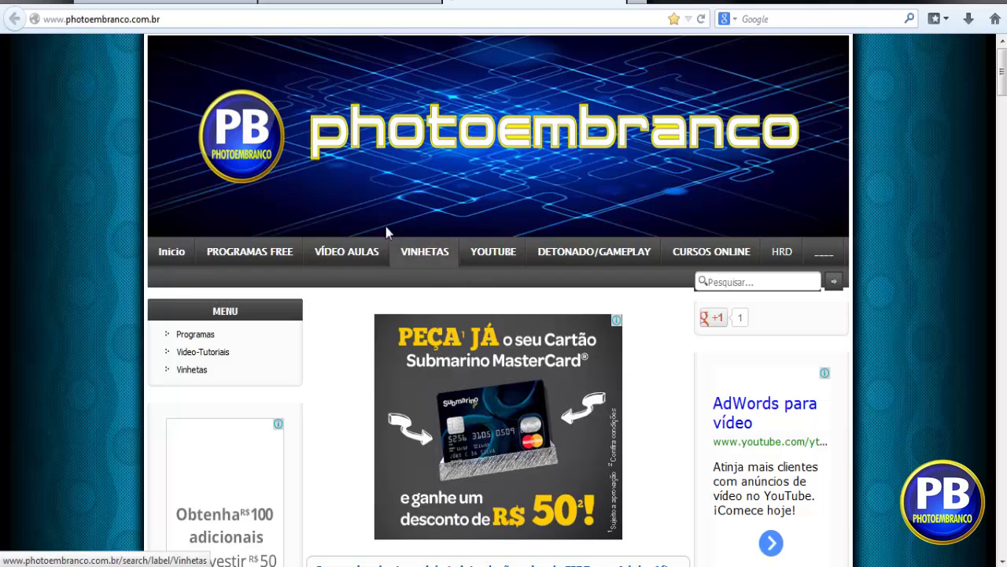
left_click(181, 8)
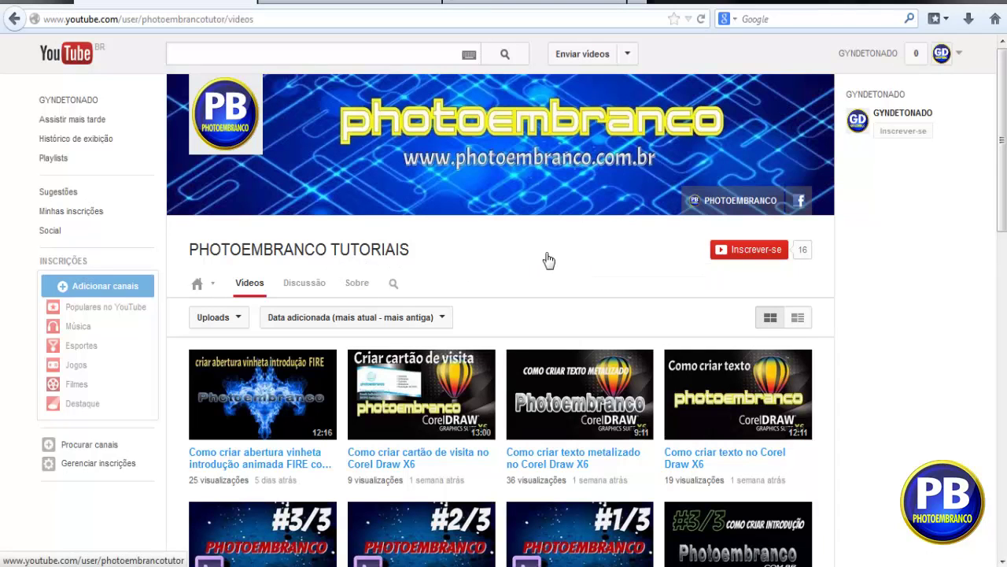
- Scroll the channel's video list, then scrub Comp 1 in After Effects to preview the blue fire text
mouse_move(1001, 126)
left_mouse_down()
mouse_move(1001, 281)
mouse_move(1004, 84)
left_mouse_up()
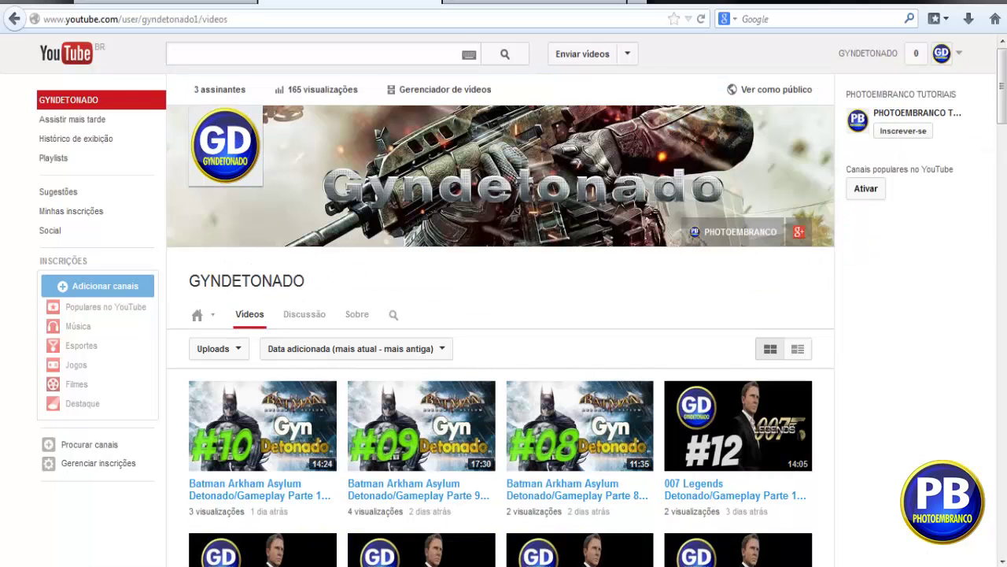
mouse_move(1001, 71)
left_mouse_down()
mouse_move(1000, 326)
mouse_move(1000, 63)
left_mouse_up()
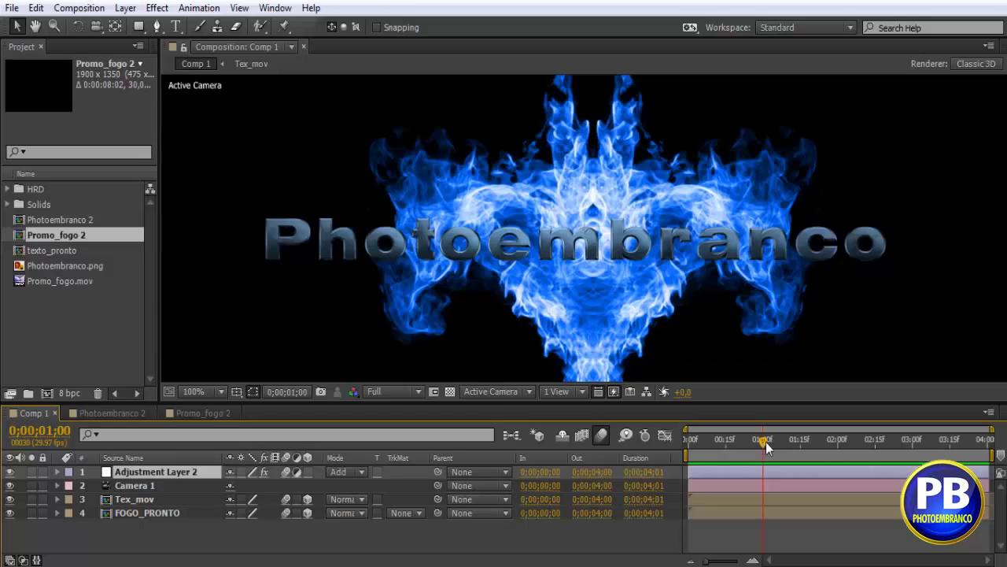
mouse_move(767, 447)
left_mouse_down()
mouse_move(830, 447)
mouse_move(731, 447)
mouse_move(802, 447)
mouse_move(810, 471)
left_mouse_up()
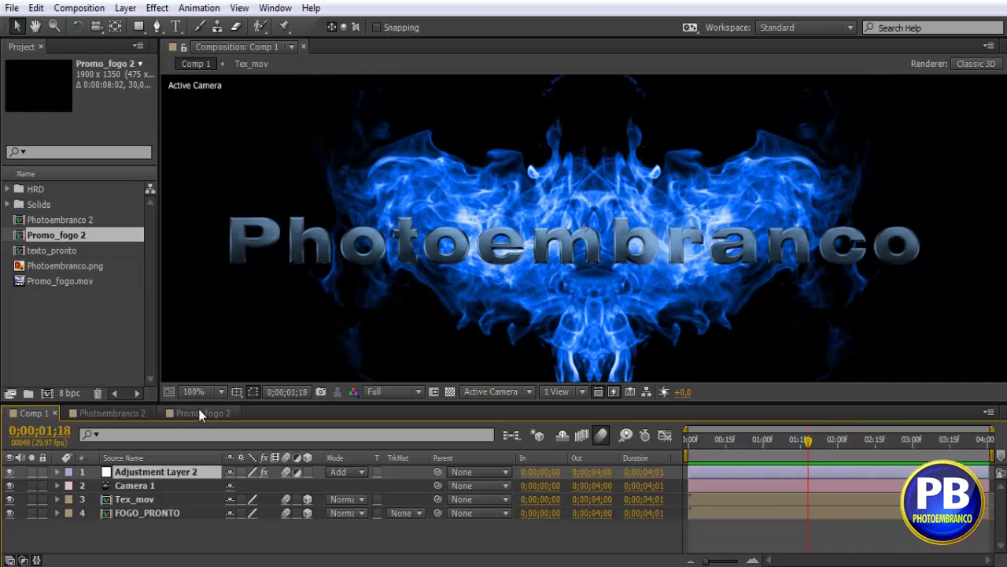
- Open Promo_fogo 2, set the current time to 0:00:04:00 and select the Promo_fogo.mov layer
left_click(197, 414)
mouse_move(839, 445)
left_mouse_down()
mouse_move(679, 456)
mouse_move(839, 438)
left_mouse_up()
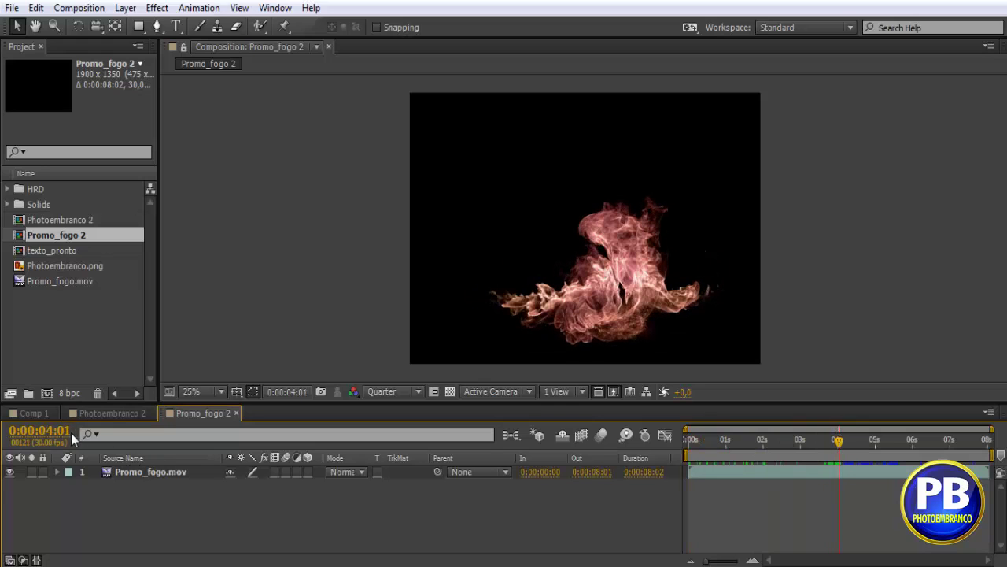
left_click(70, 432)
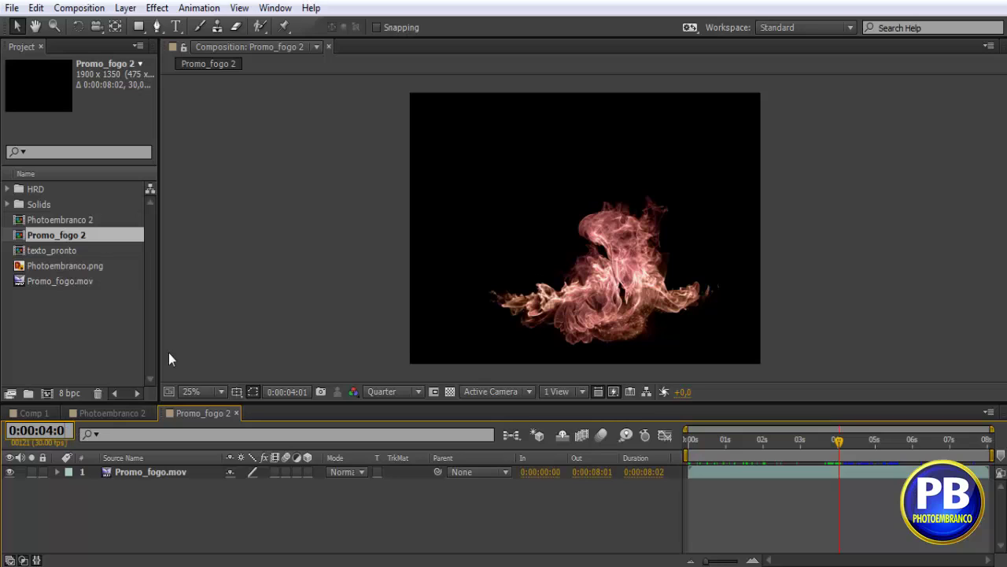
type("0")
key("Return")
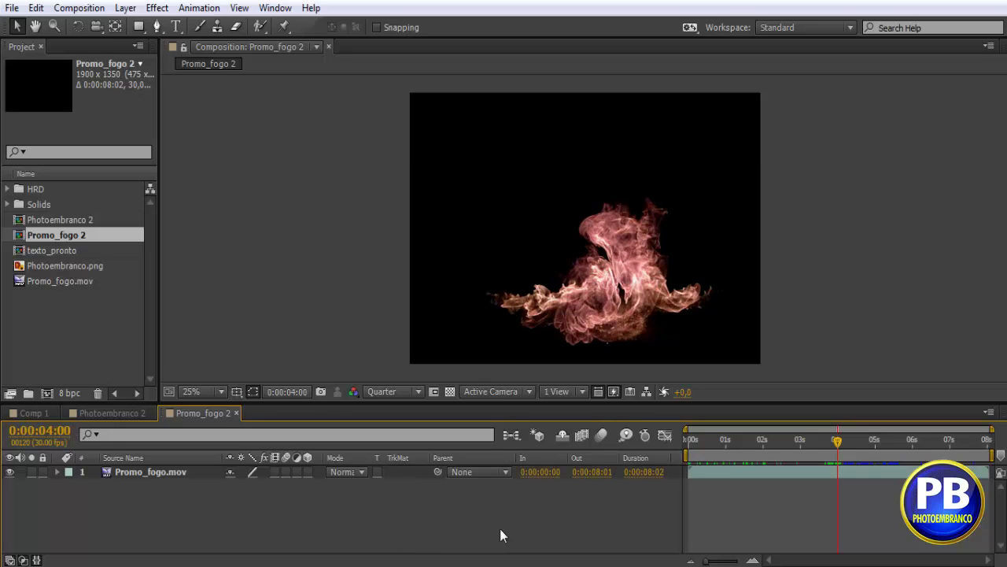
left_click(185, 481)
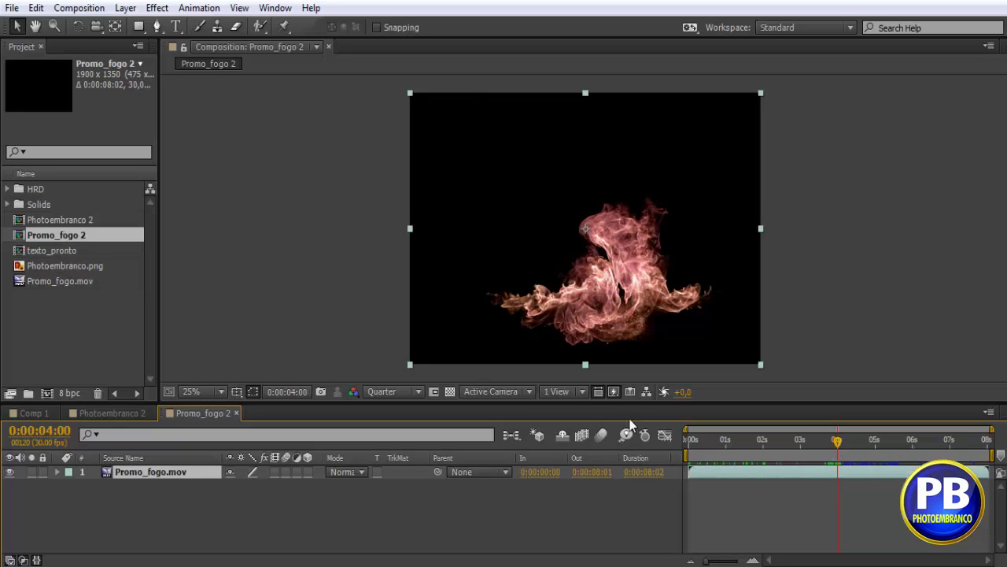
- Split Promo_fogo.mov at 0:00:04:00 with Edit > Split Layer and select the first part
left_click(44, 10)
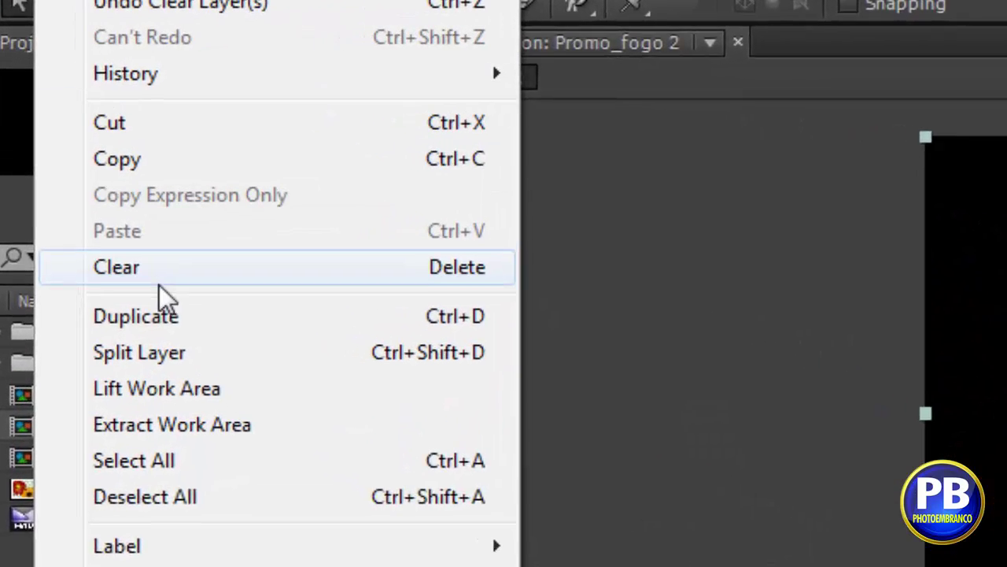
left_click(214, 393)
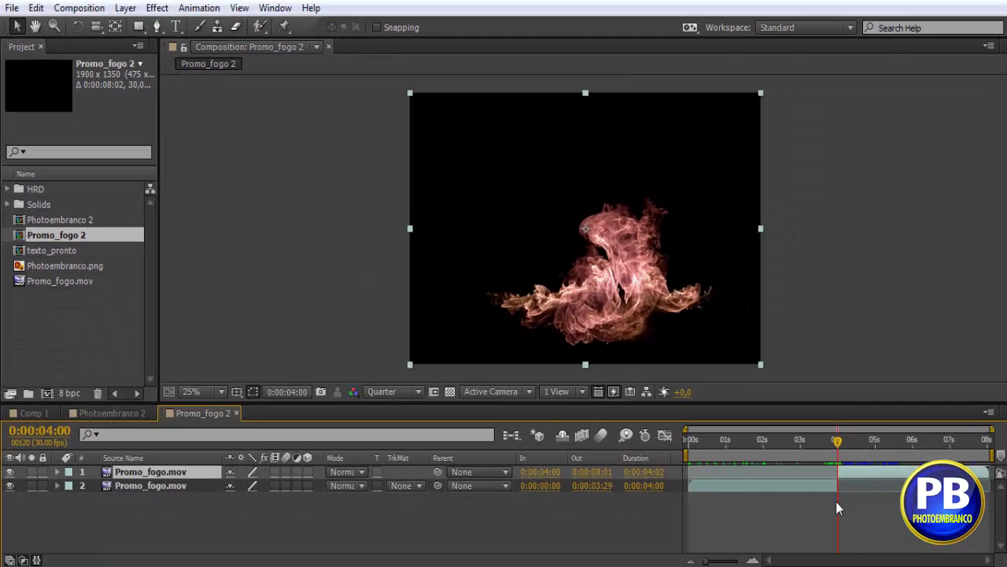
left_click(654, 526)
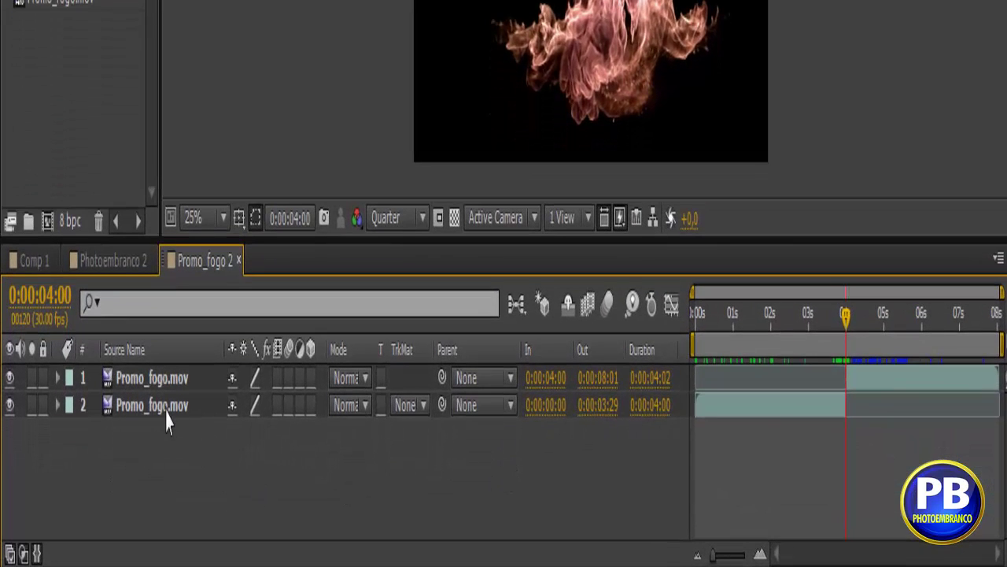
left_click(166, 414)
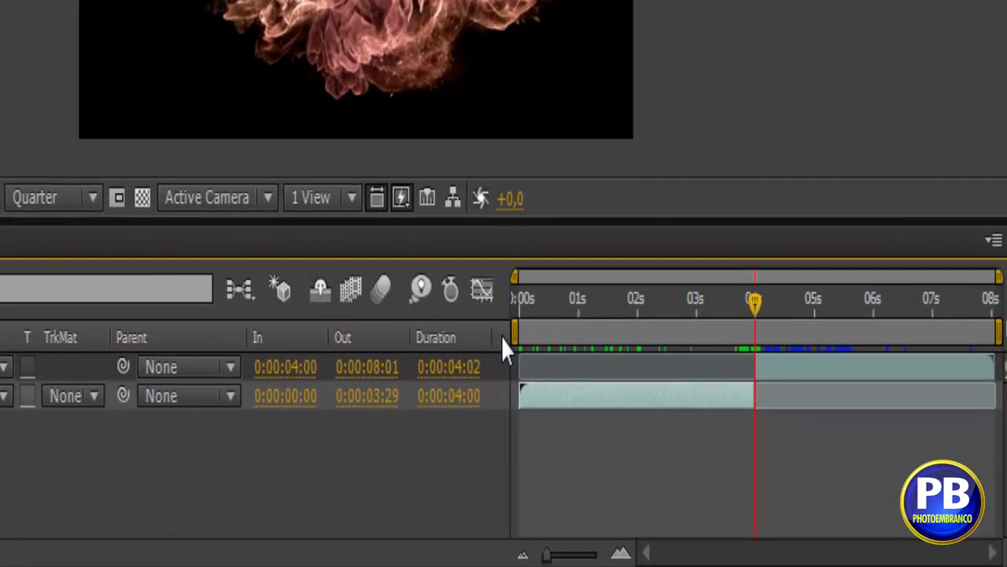
- Time-stretch the first fire layer to a 9% stretch factor, shortening it to 0:00:00:11
right_click(684, 351)
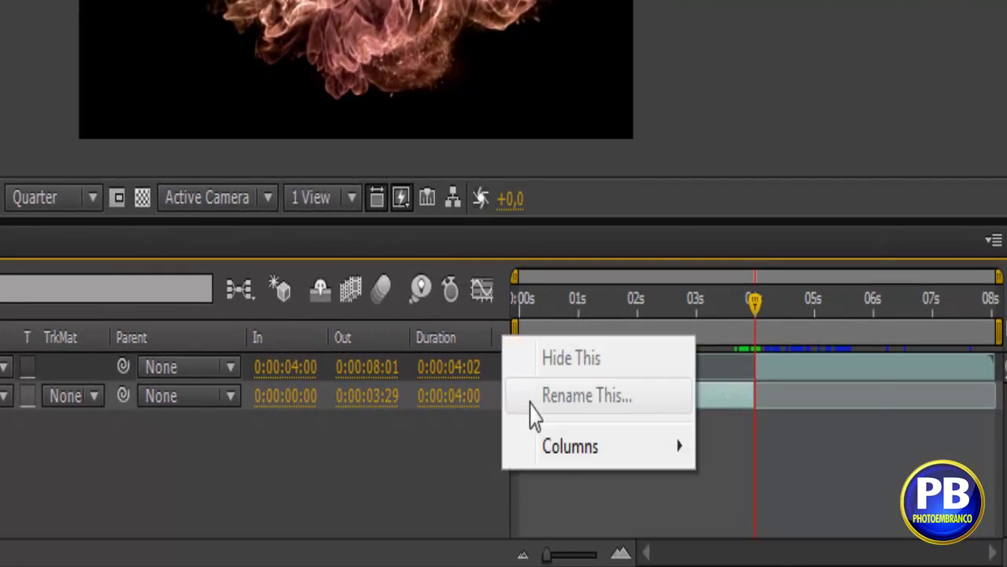
mouse_move(570, 446)
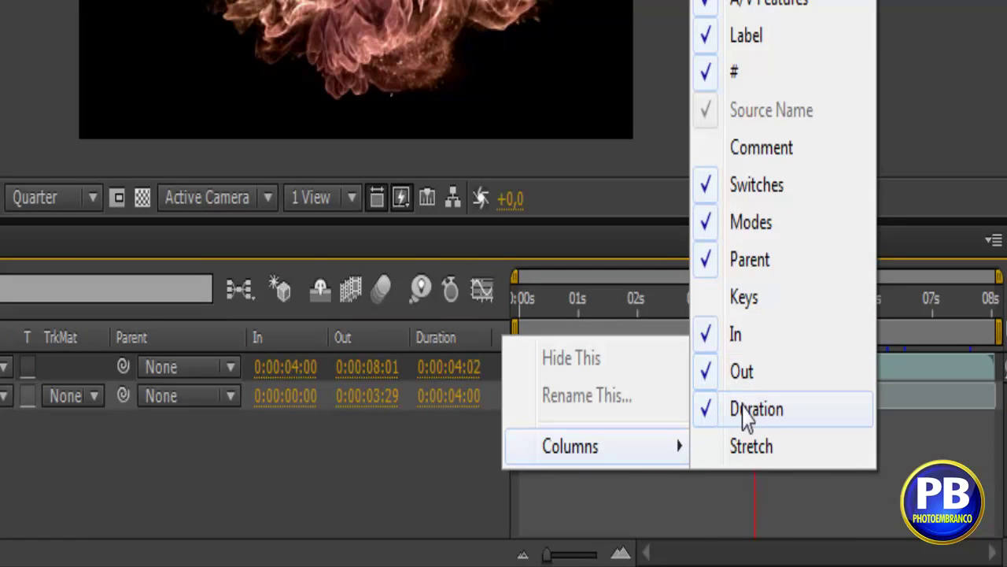
left_click(427, 516)
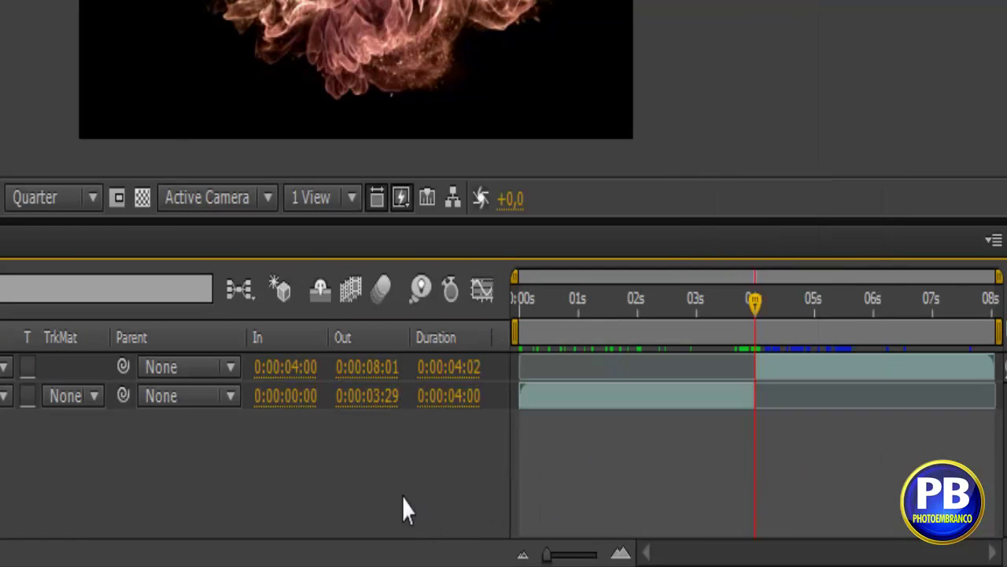
left_click(477, 398)
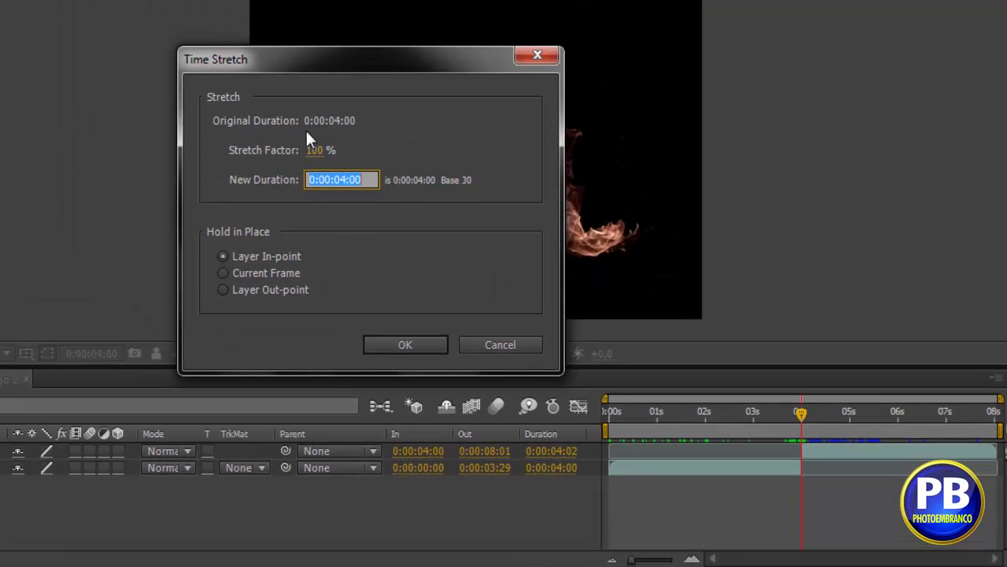
left_click(322, 154)
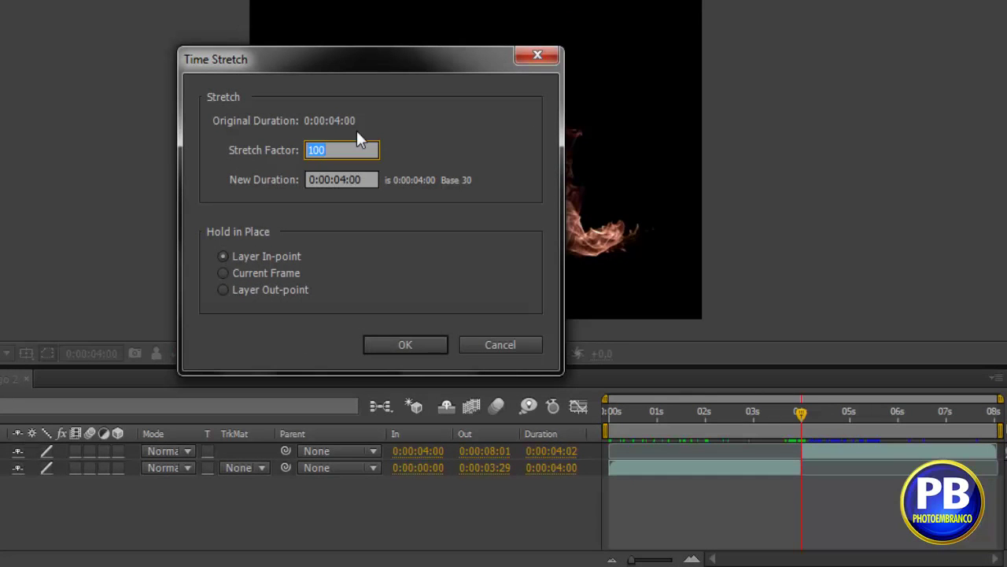
type("9")
left_click(683, 338)
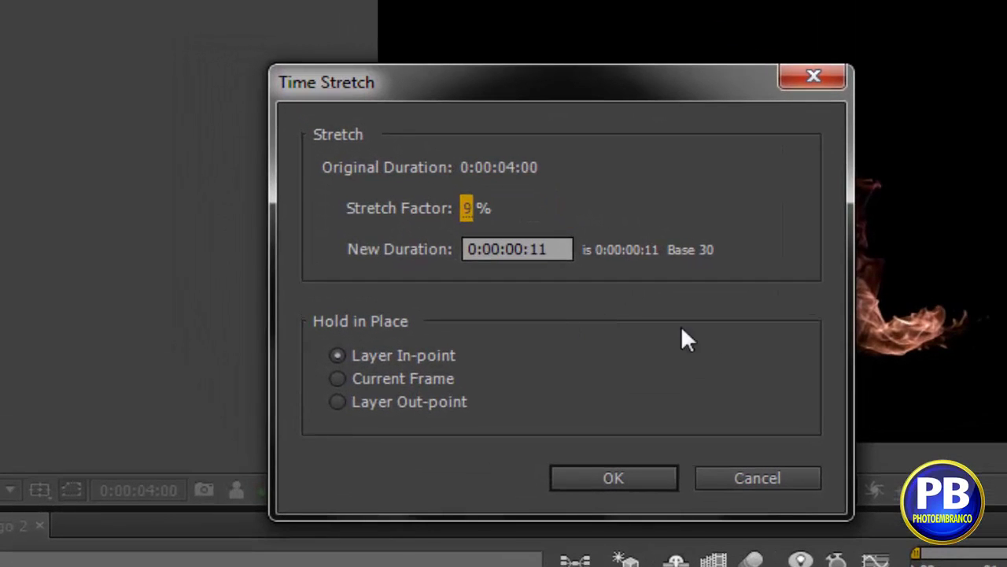
left_click(622, 476)
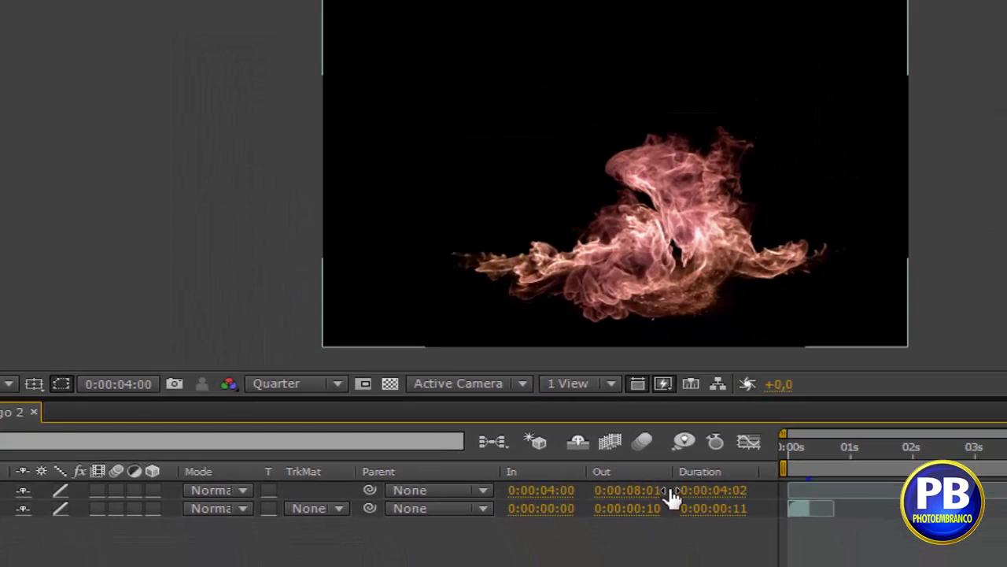
left_click(8, 490)
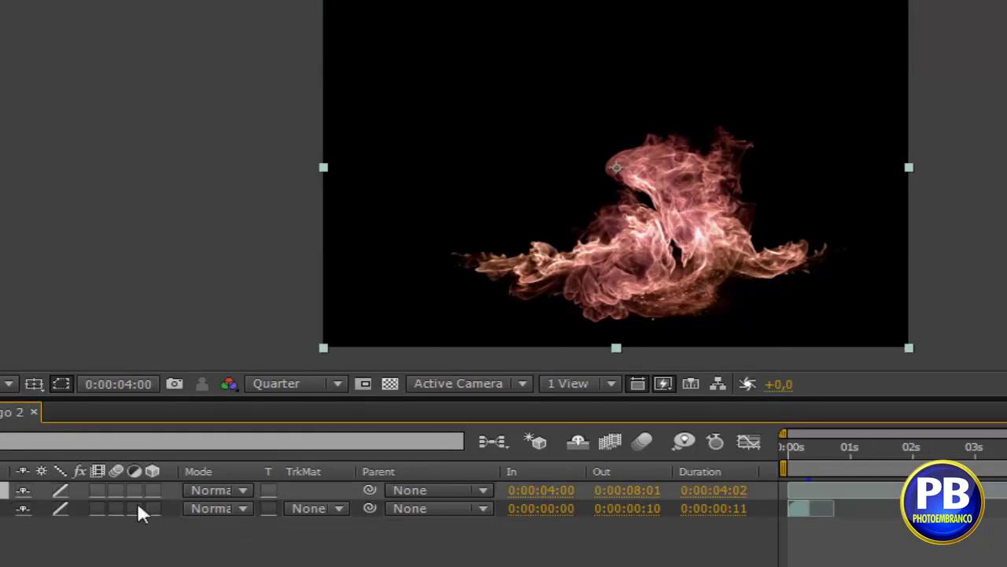
- Set the second fire layer's In time to 0:00:00:11
left_click(573, 491)
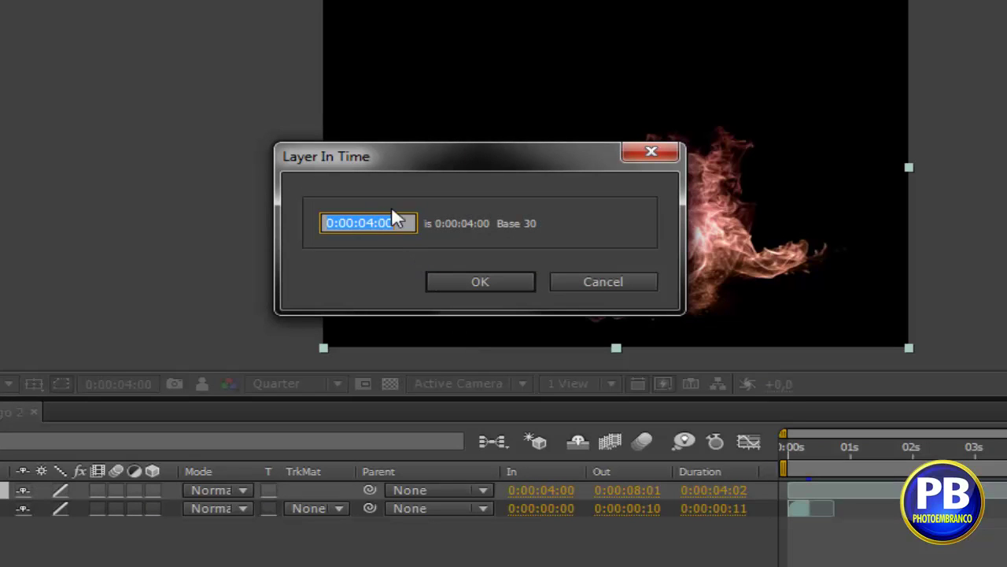
type("11")
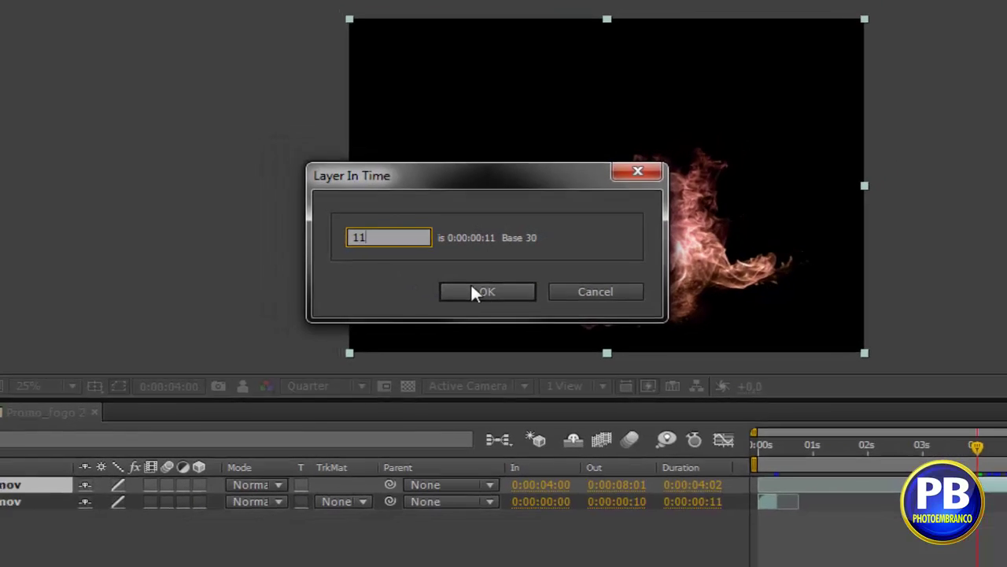
left_click(472, 283)
- Check Photoembranco 2 and Comp 1, preview the joined fire clips, and select both layers
mouse_move(803, 450)
left_mouse_down()
mouse_move(672, 464)
mouse_move(714, 471)
mouse_move(701, 480)
left_mouse_up()
left_click(110, 414)
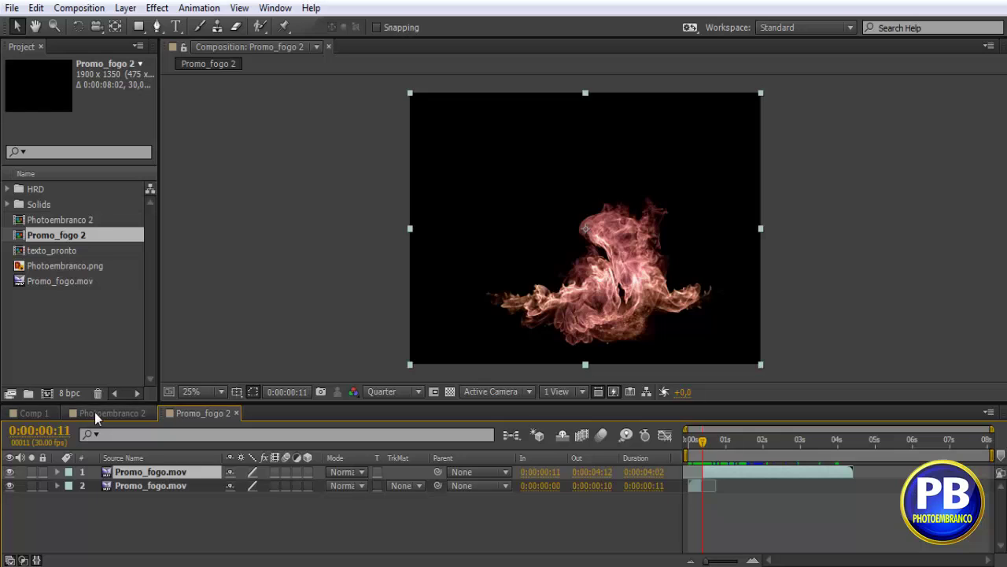
left_click(32, 414)
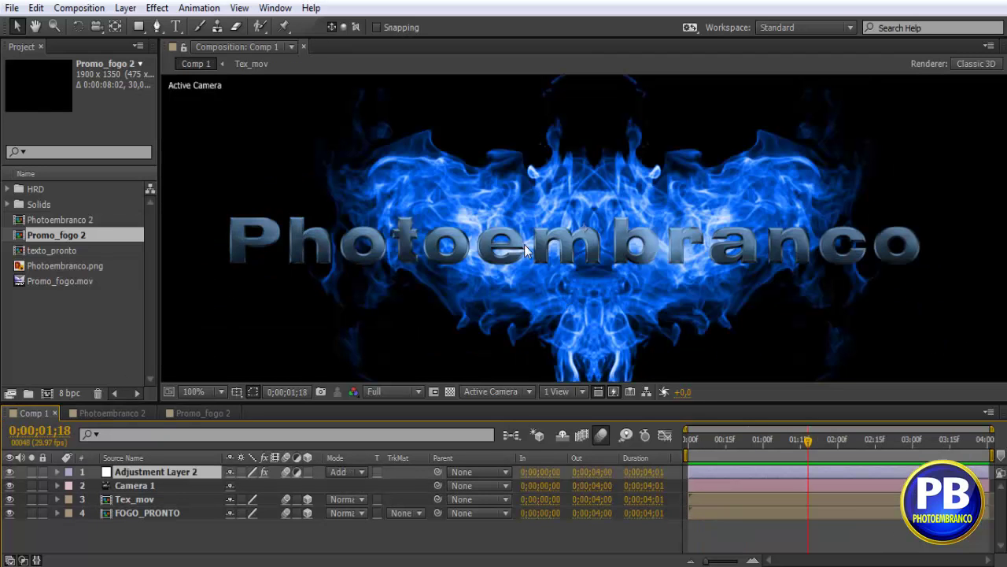
left_click(234, 415)
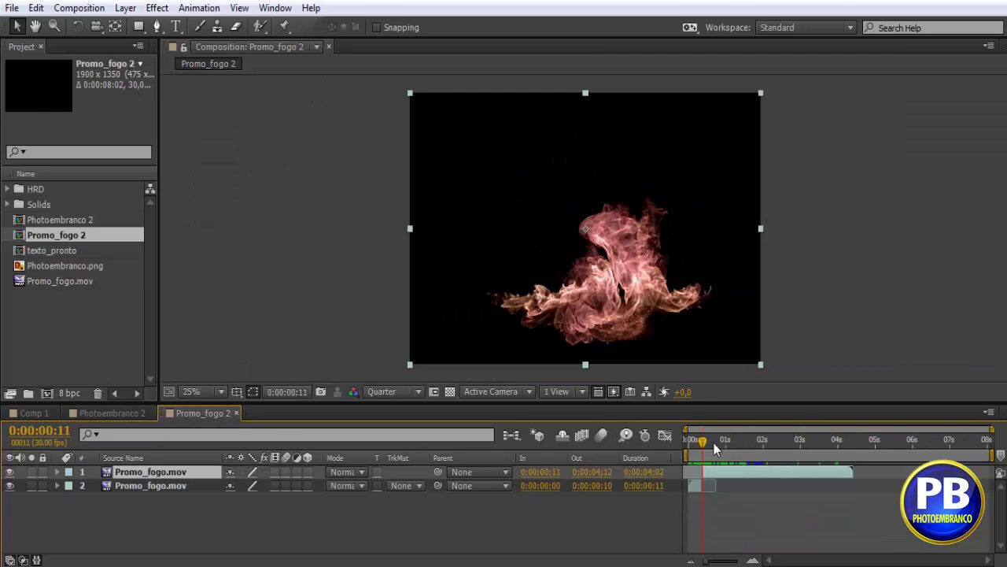
mouse_move(698, 449)
left_mouse_down()
mouse_move(711, 457)
mouse_move(701, 457)
left_mouse_up()
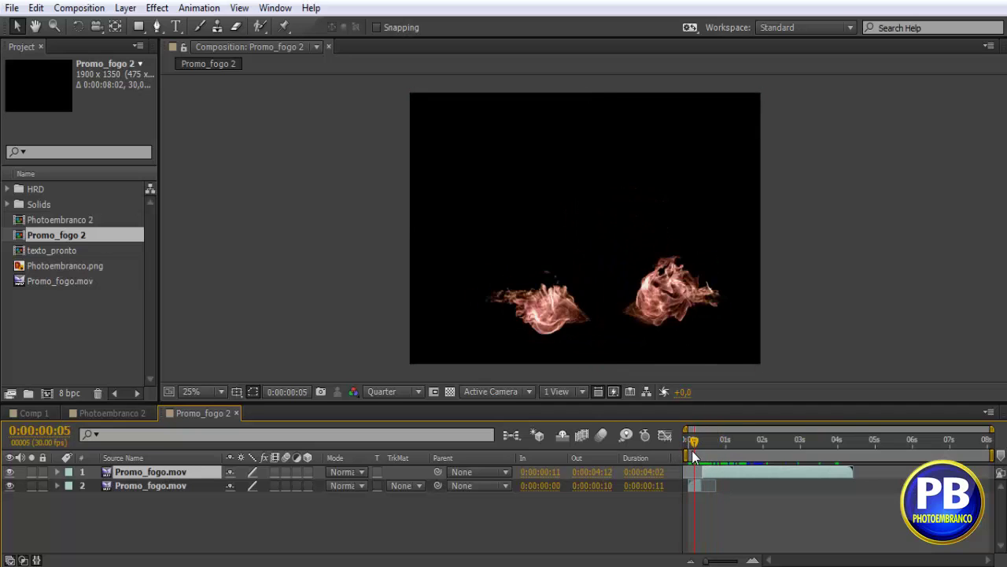
left_click(168, 487)
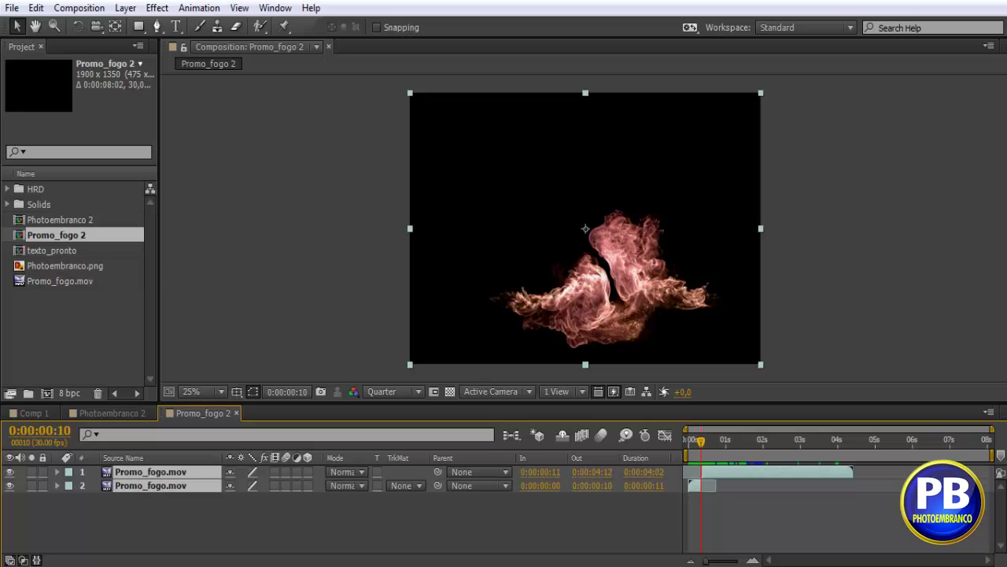
- Pre-compose both fire layers into Pre-comp 2 with all attributes moved, then scrub to check it
left_click(125, 8)
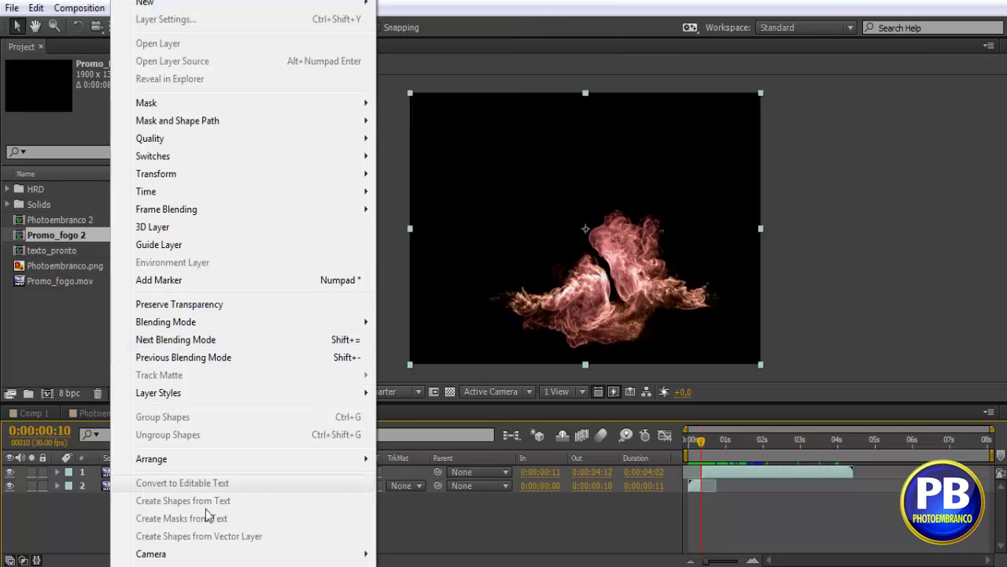
key("ctrl+shift+c")
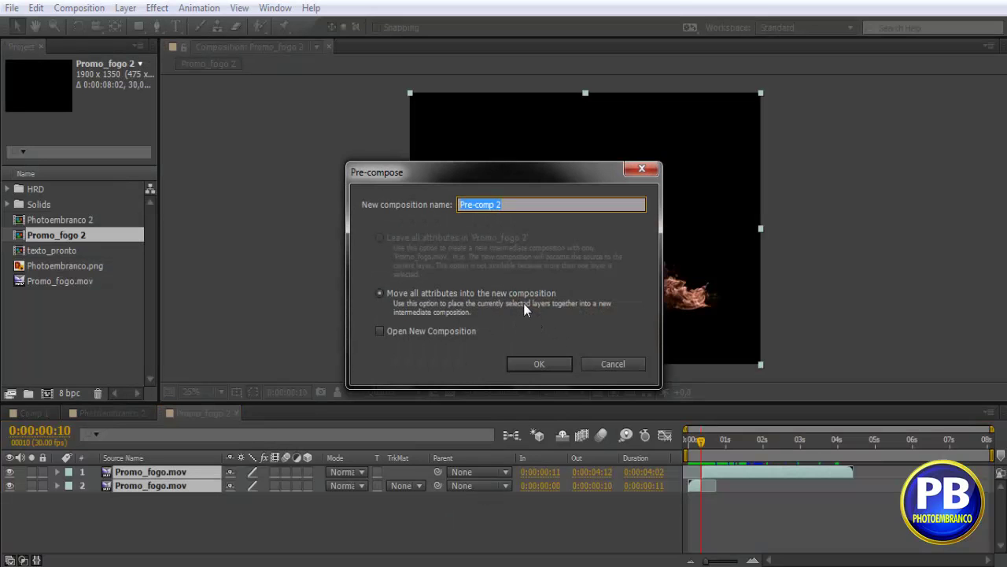
left_click(539, 364)
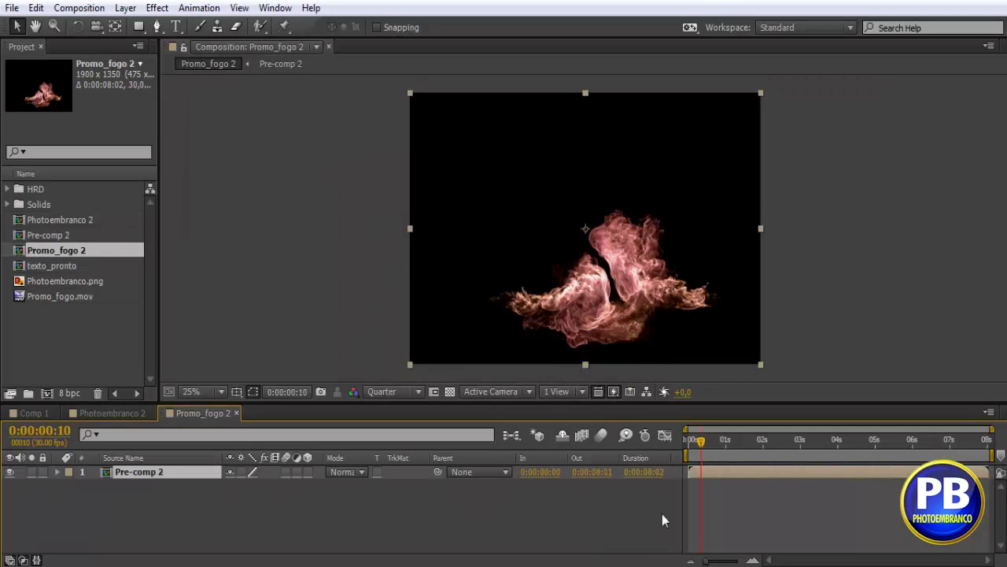
mouse_move(703, 444)
left_mouse_down()
mouse_move(850, 445)
mouse_move(661, 466)
mouse_move(792, 457)
mouse_move(731, 468)
mouse_move(744, 470)
left_mouse_up()
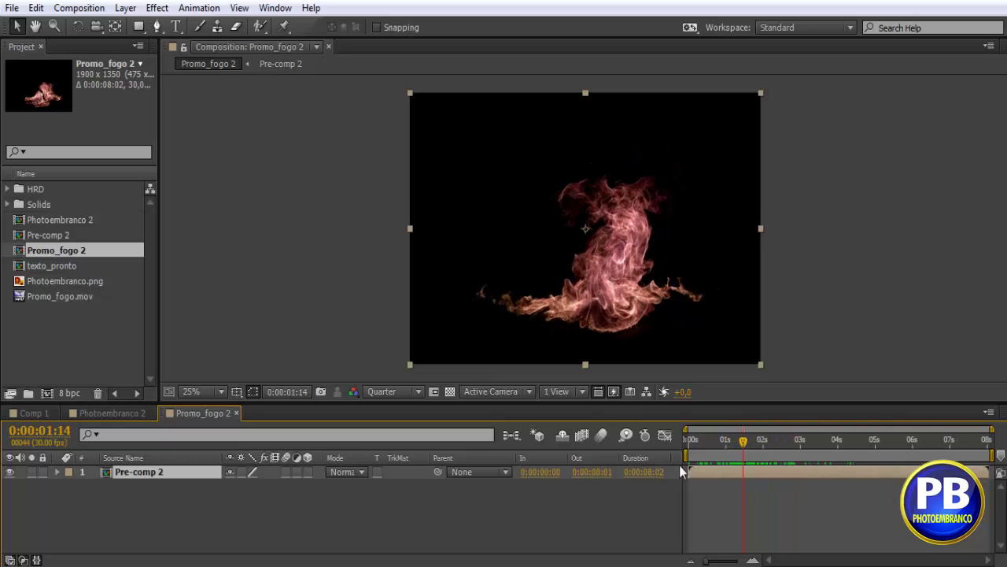
- Change Promo_fogo 2's Composition Settings to 2200 × 3000 px and zoom the viewer out to fit
left_click(78, 8)
left_click(112, 52)
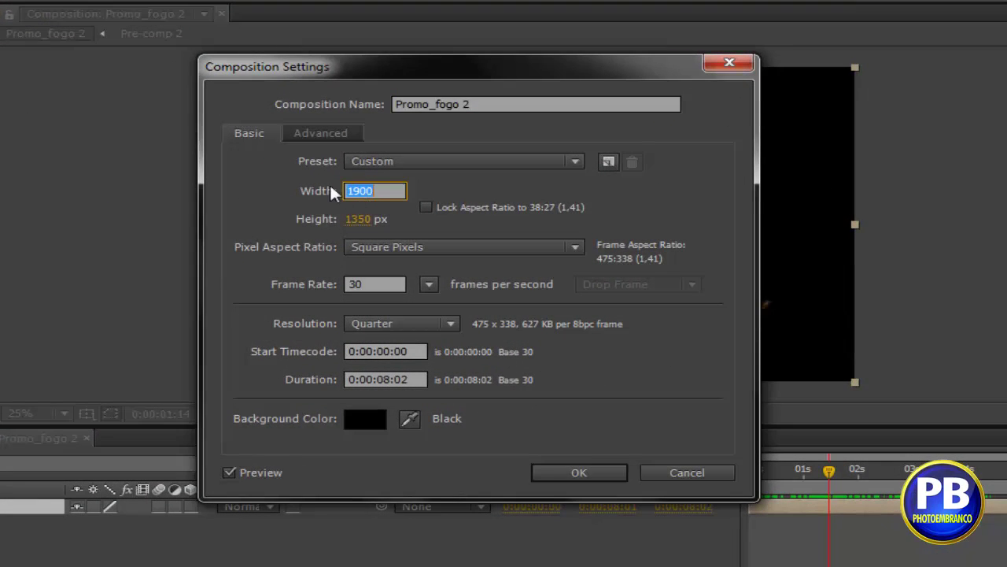
type("2200")
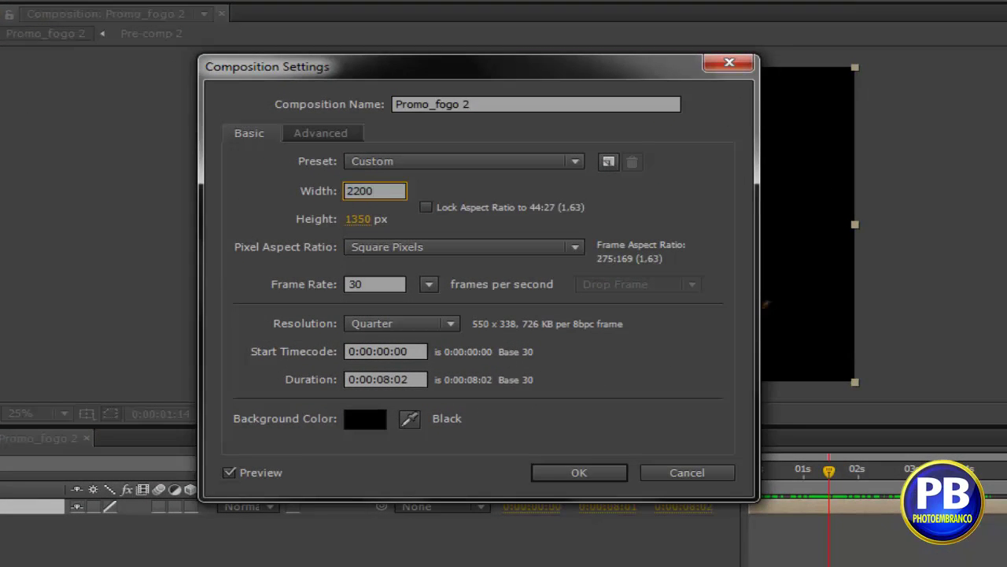
left_click(362, 222)
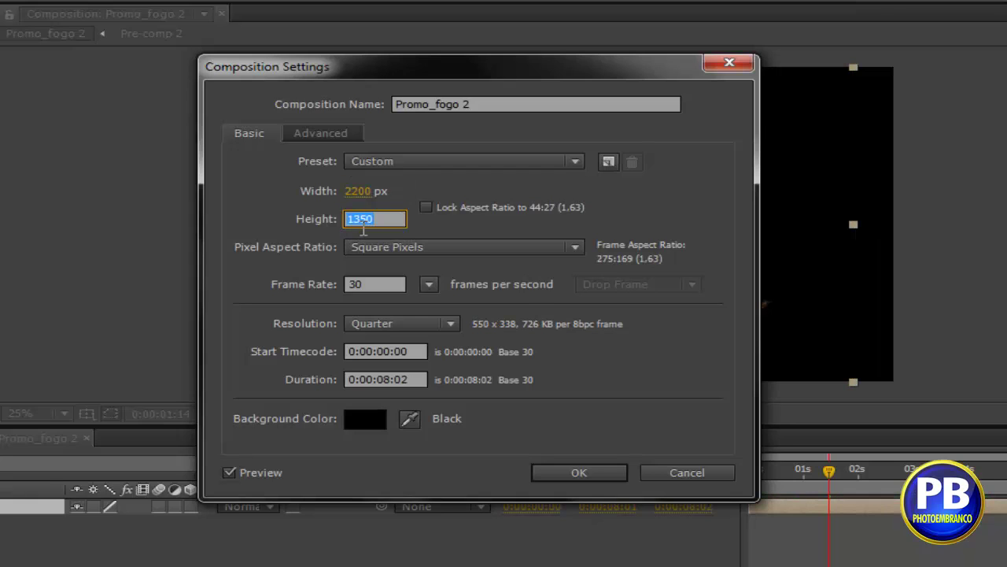
type("3000")
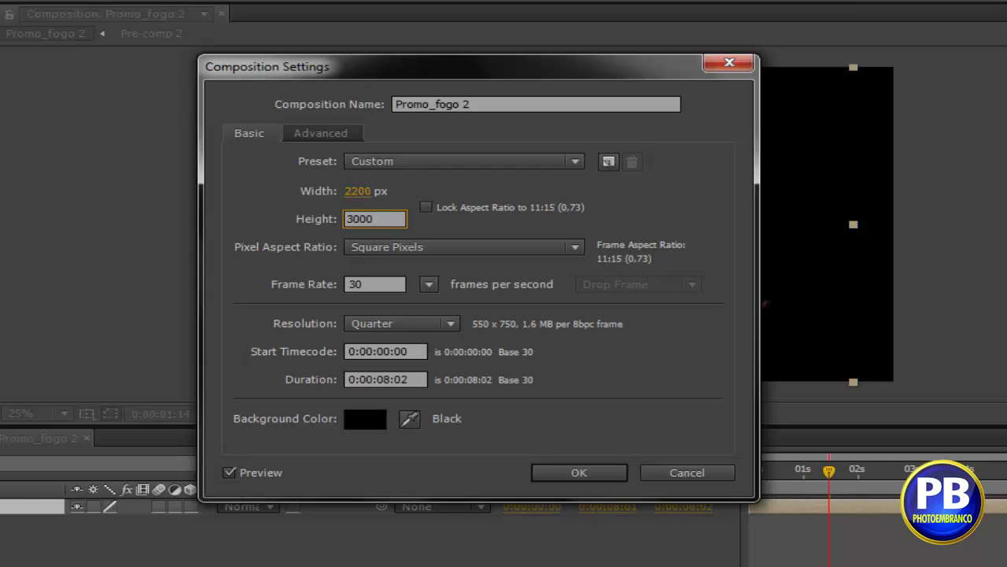
key("Return")
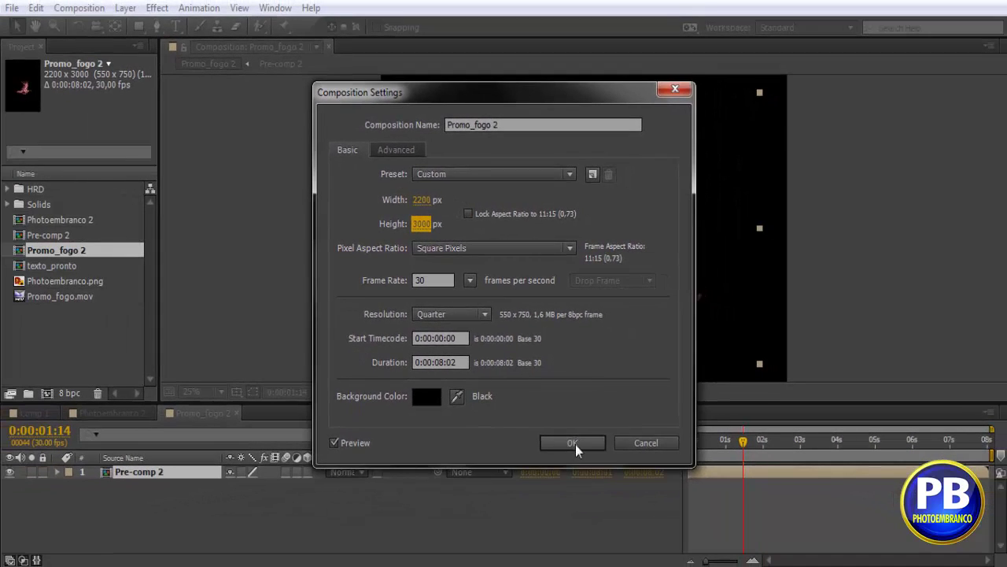
left_click(575, 444)
key("comma")
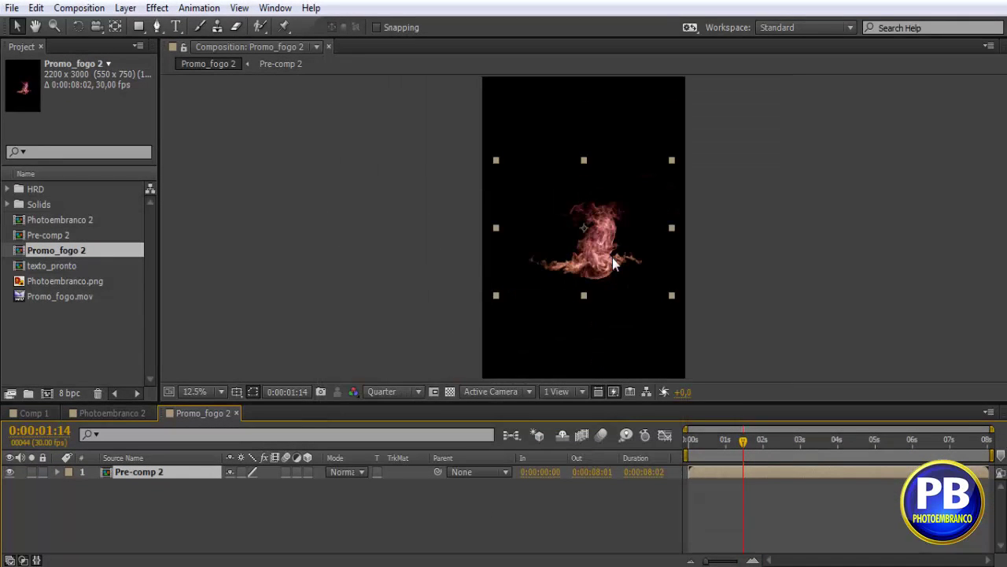
key("comma")
key("period")
- Turn on Pre-comp 2's 3D Layer switch, undoing a stray Ctrl+D duplicate
left_click_drag(666, 407, 662, 435)
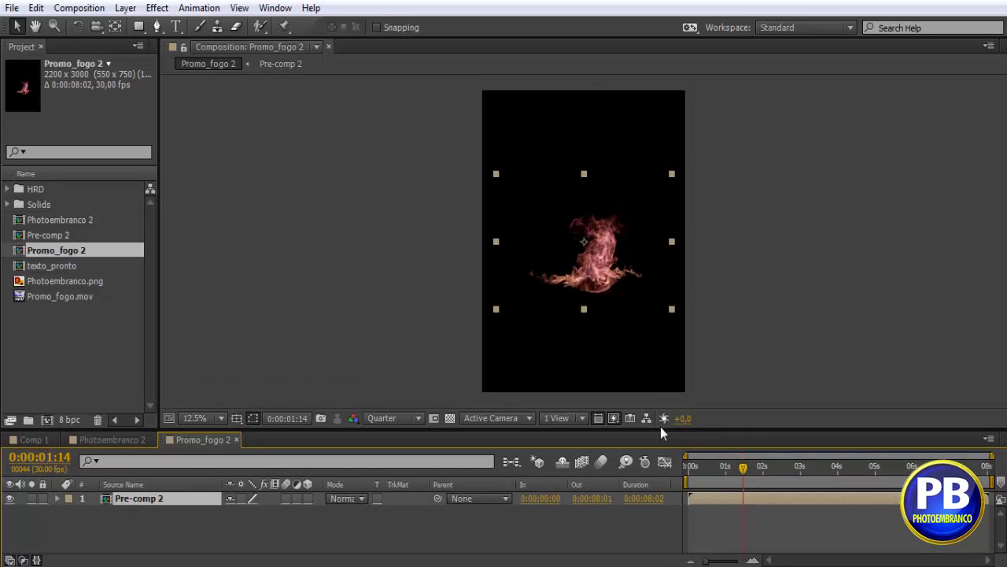
left_click(309, 498)
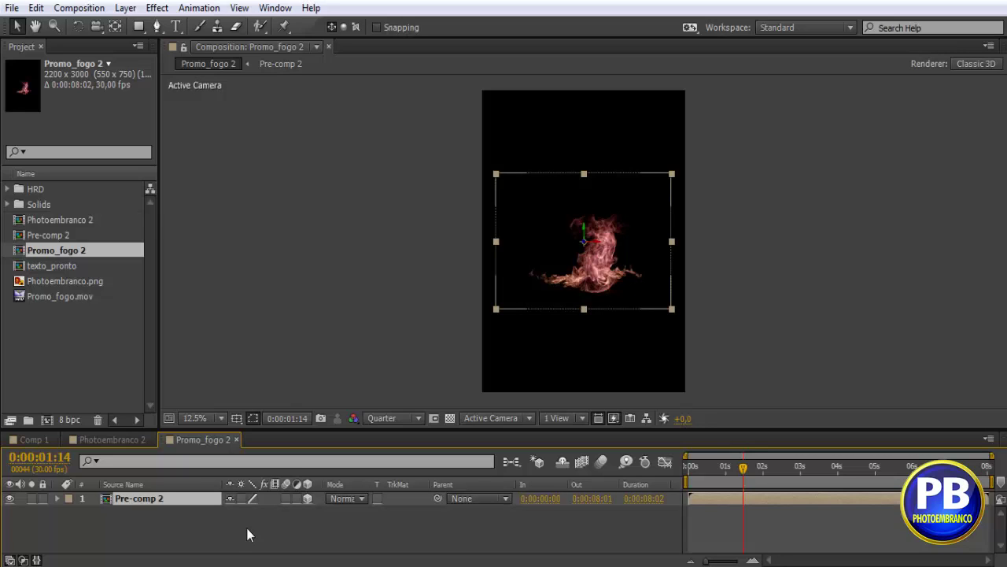
key("ctrl+d")
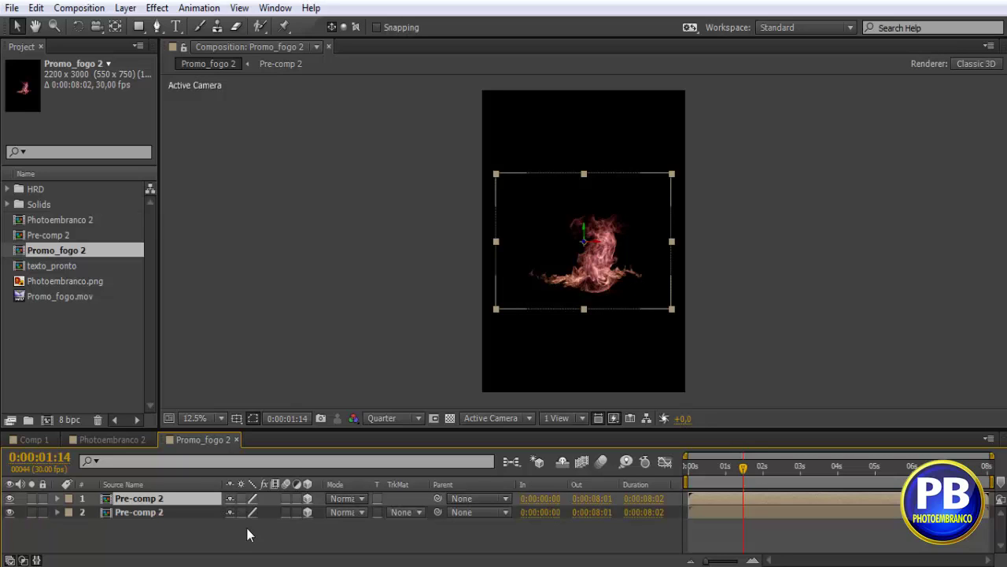
key("ctrl+z")
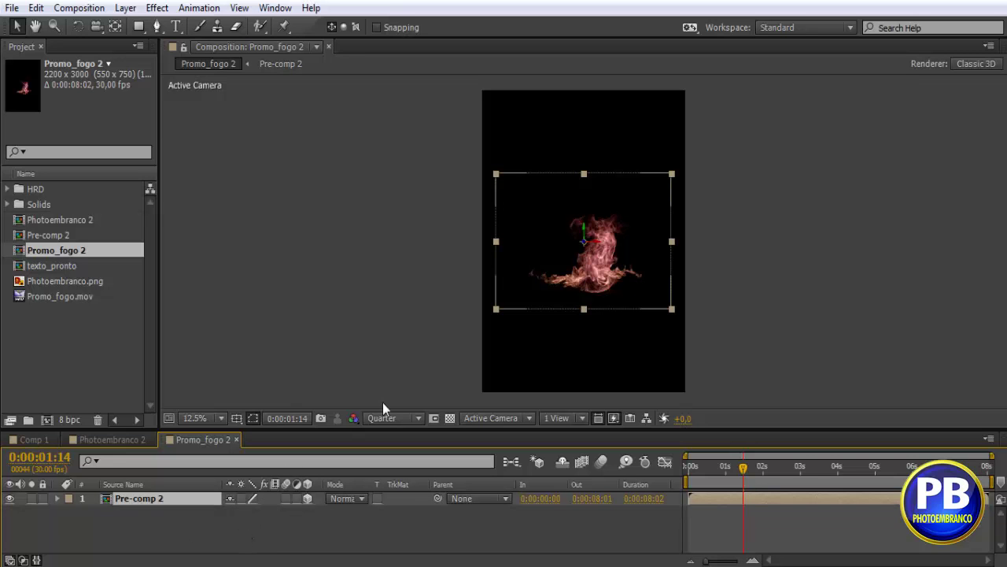
- At 25% zoom, drag Pre-comp 2's anchor point down to the flame's base with the Pan Behind tool
key("period")
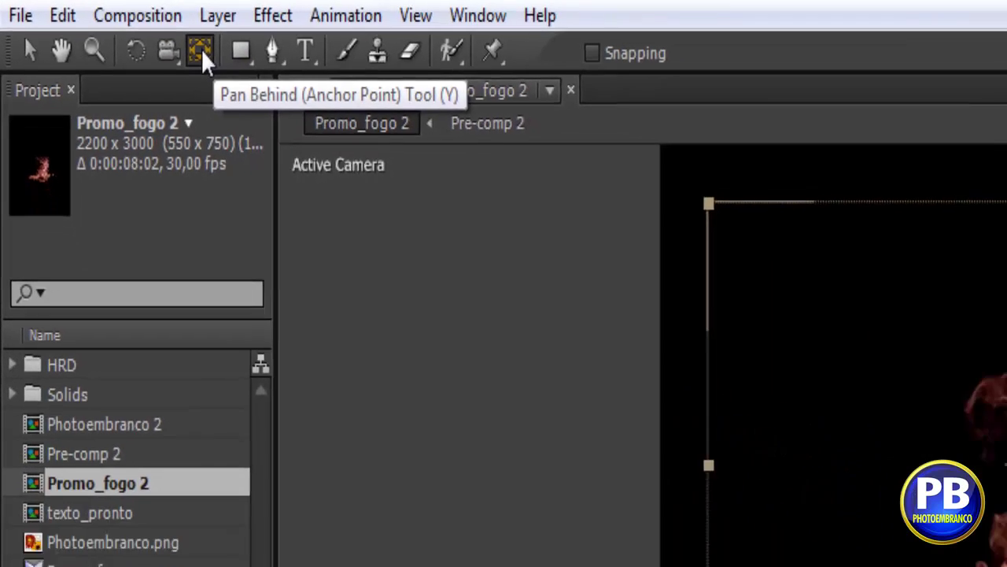
left_click(203, 53)
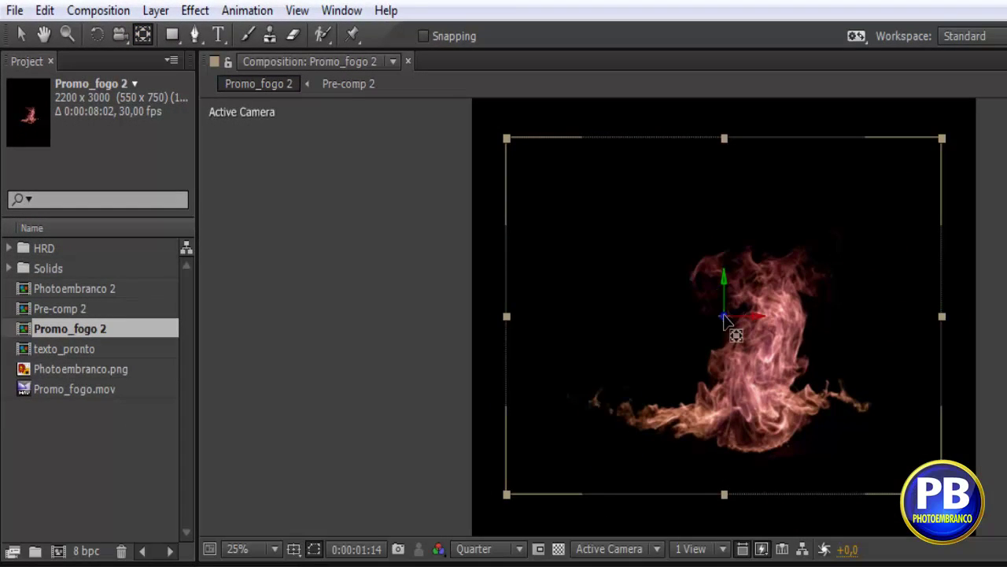
left_click_drag(726, 323, 749, 426)
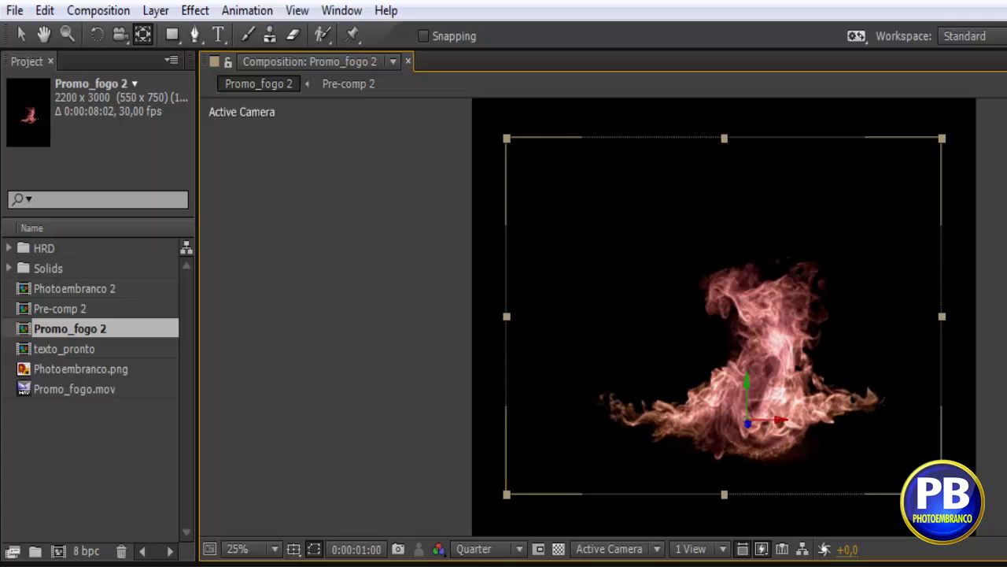
key("space")
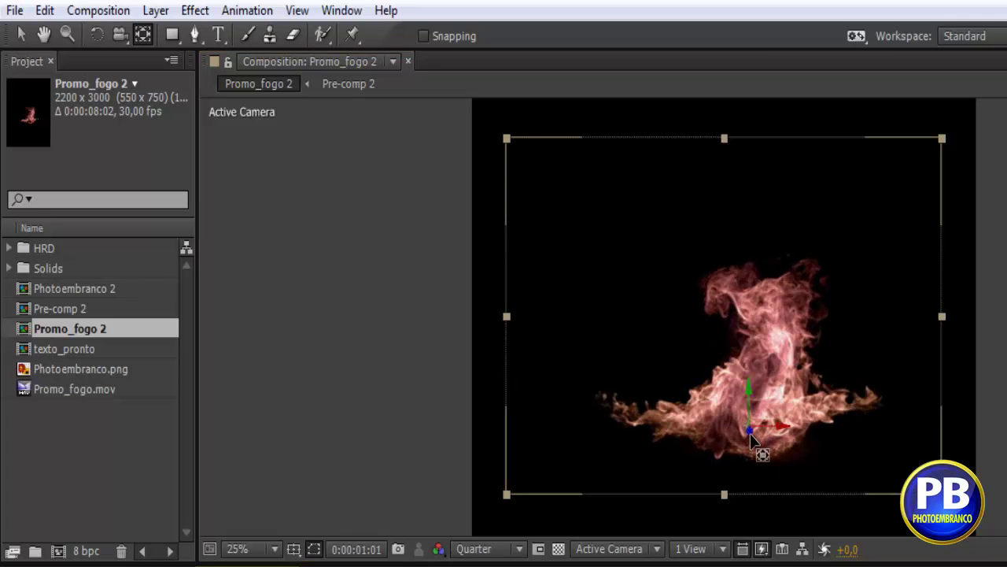
left_click_drag(749, 429, 749, 437)
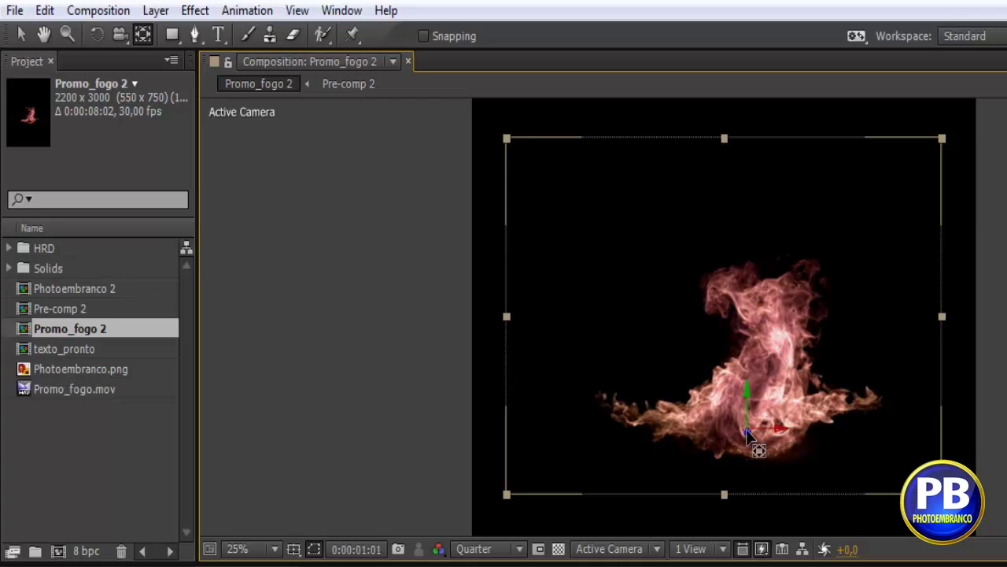
left_click(21, 35)
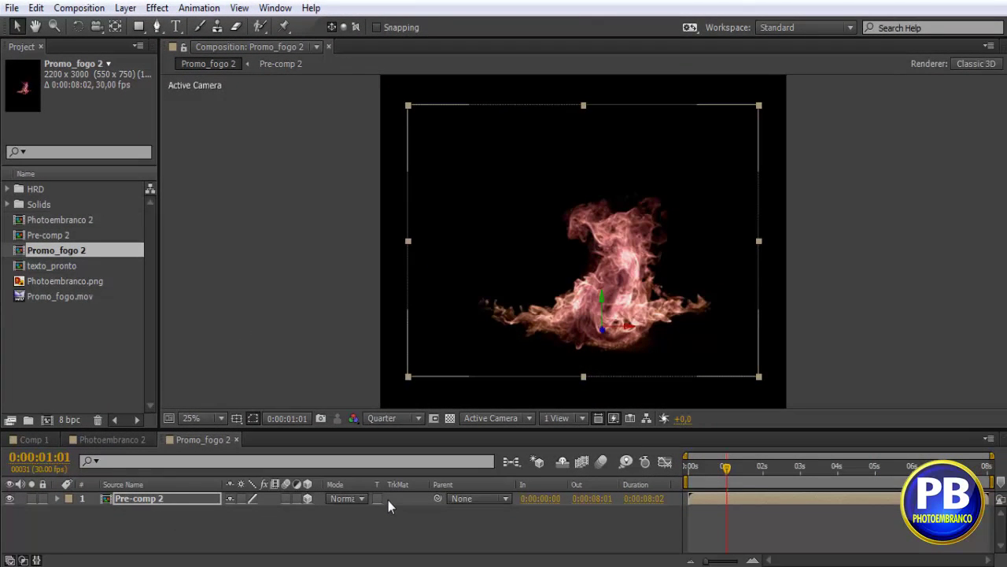
- Duplicate Pre-comp 2 and give the copy an X Rotation of -180° so it mirrors the flame
key("ctrl+d")
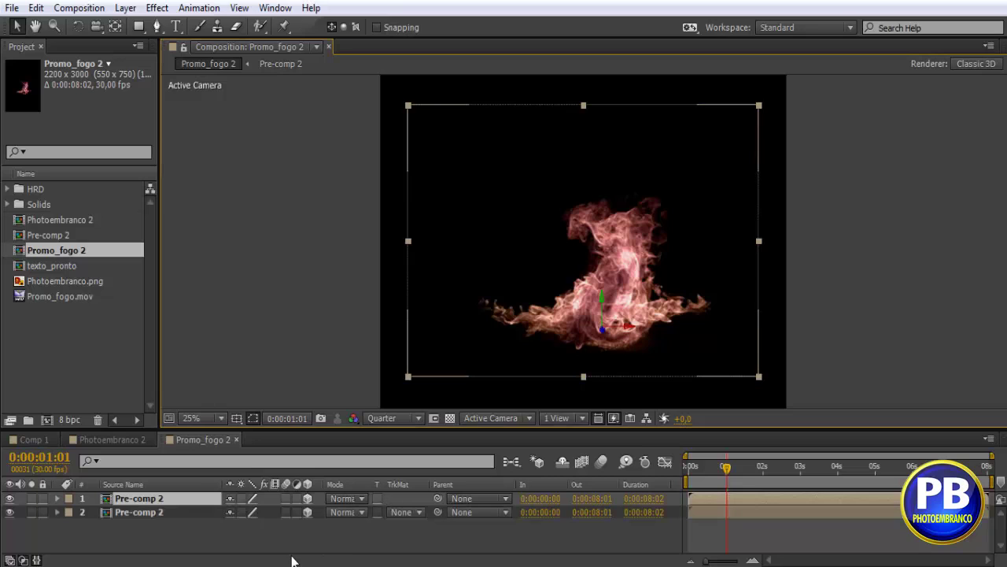
left_click(170, 514)
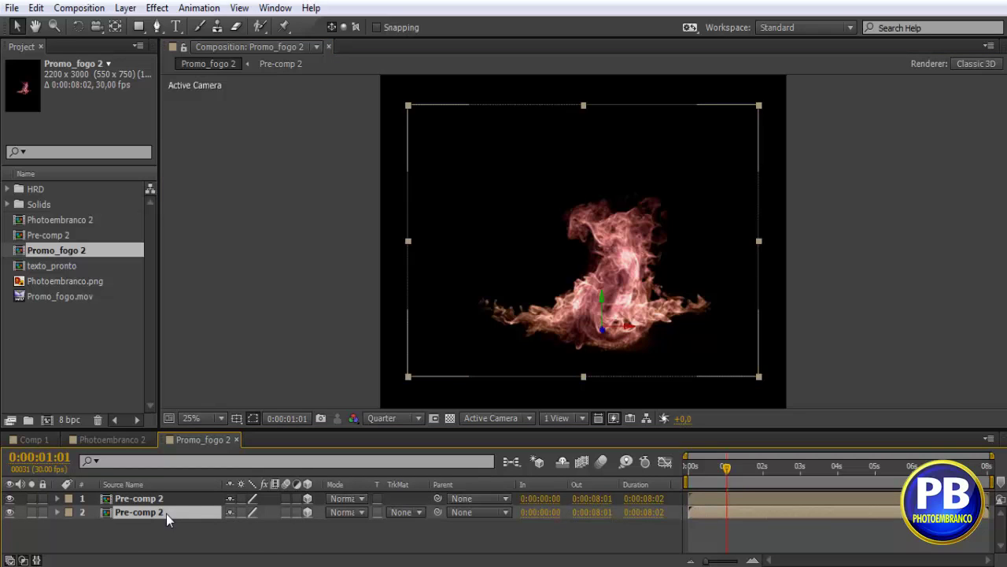
key("r")
left_click_drag(461, 441, 460, 386)
scroll(532, 224, "down", 2)
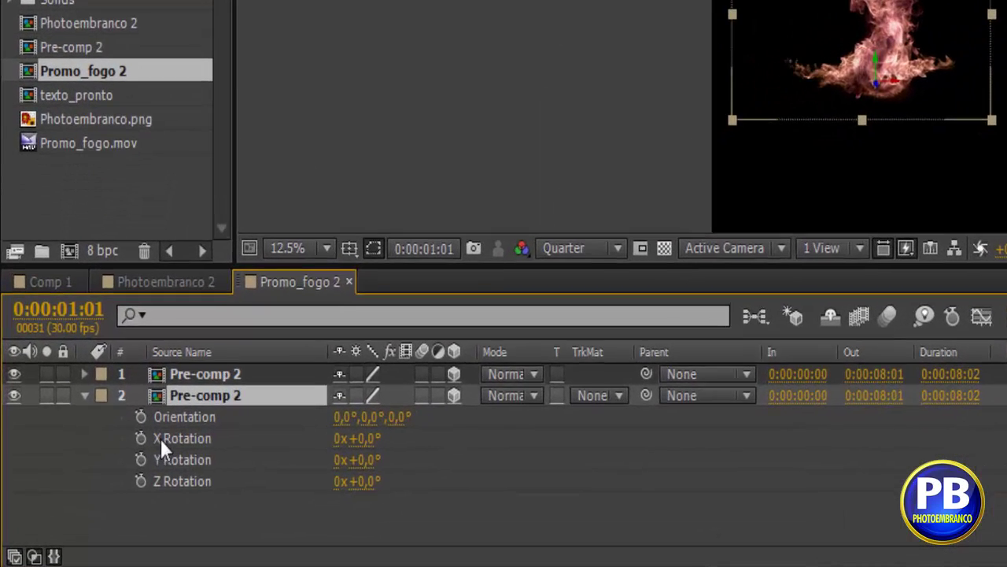
left_click(371, 438)
type("-")
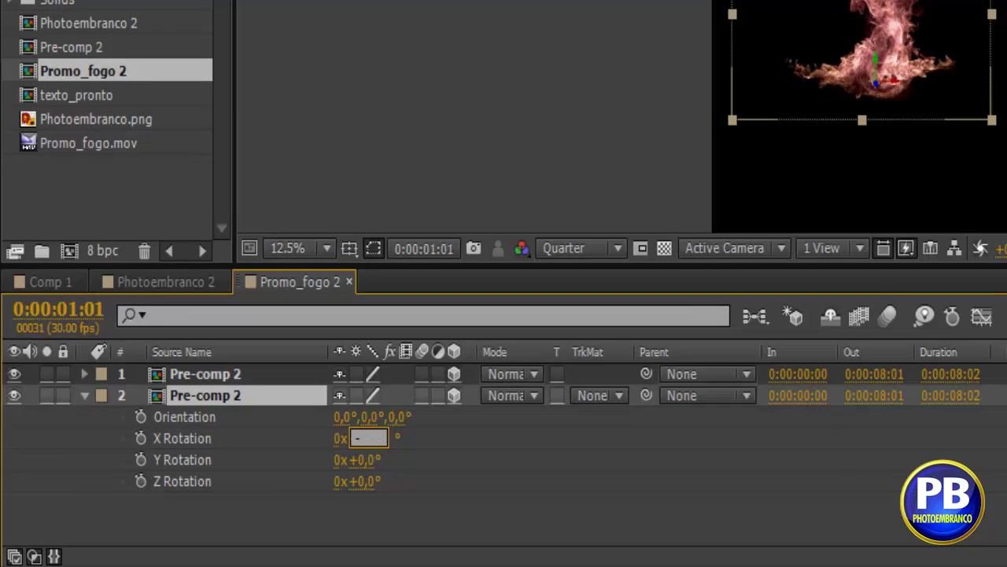
type("180")
key("Return")
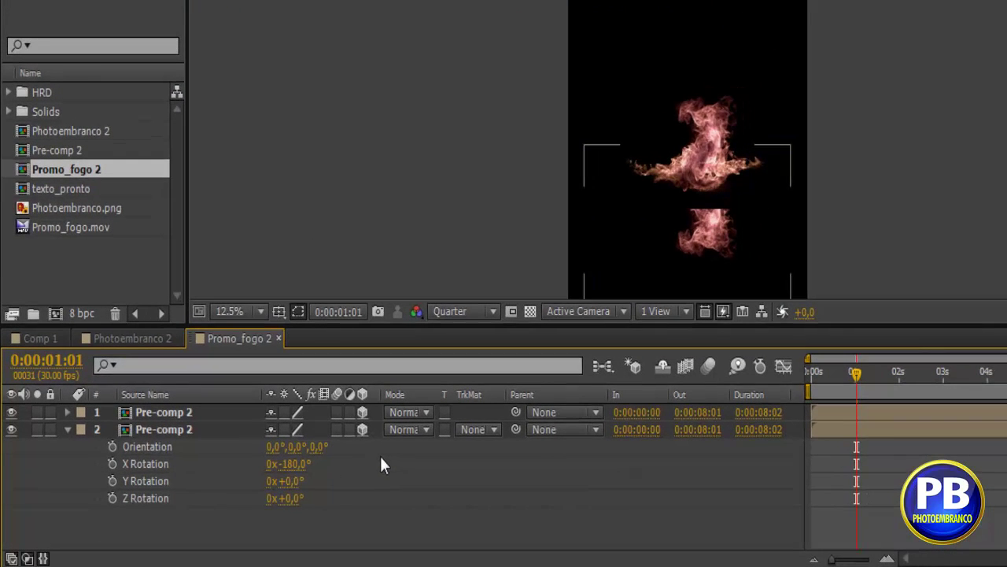
left_click(66, 430)
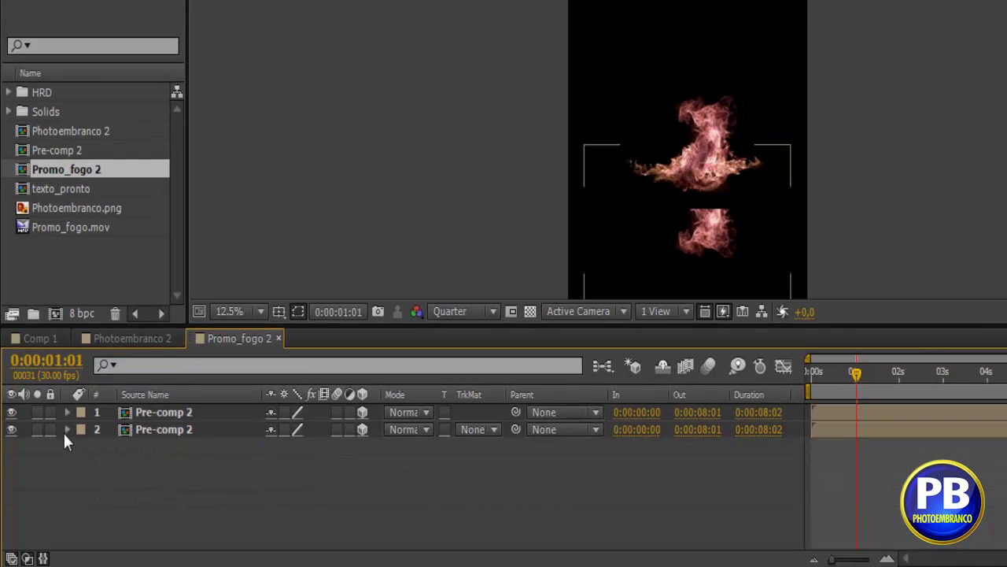
left_click(149, 415)
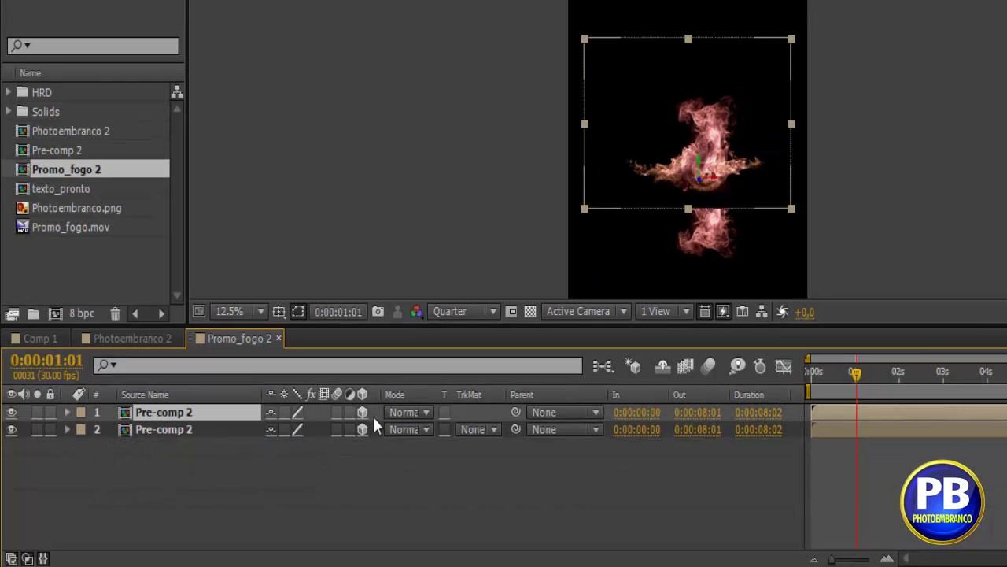
- Set layer 1's blending mode to Screen and scrub to check the merged mirrored flames
left_click(427, 415)
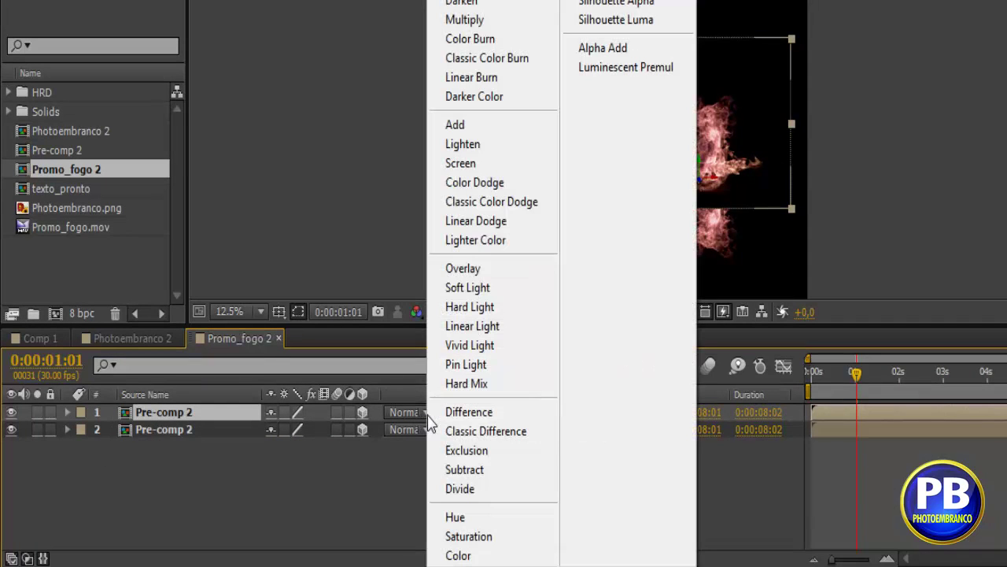
left_click(486, 163)
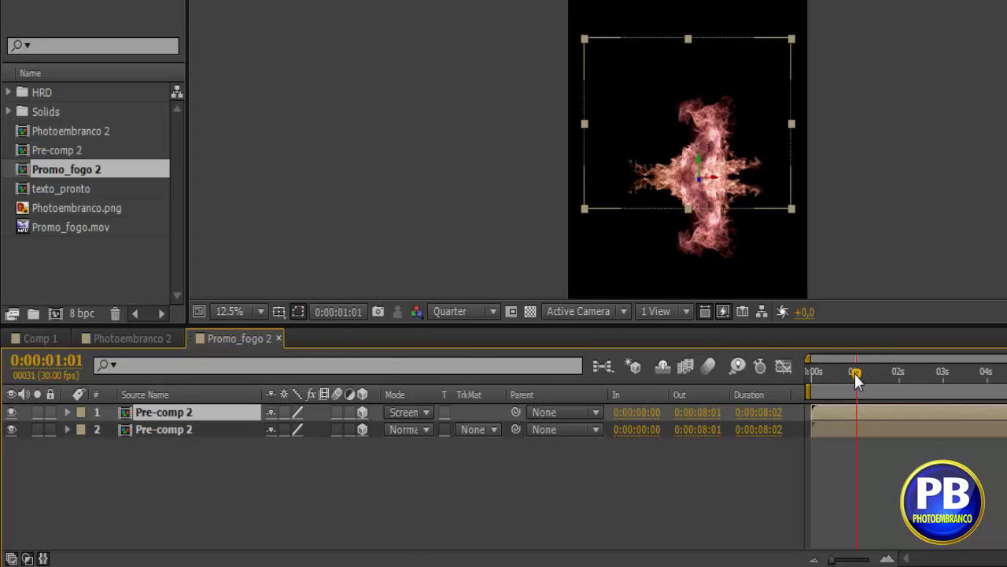
left_click_drag(855, 373, 890, 381)
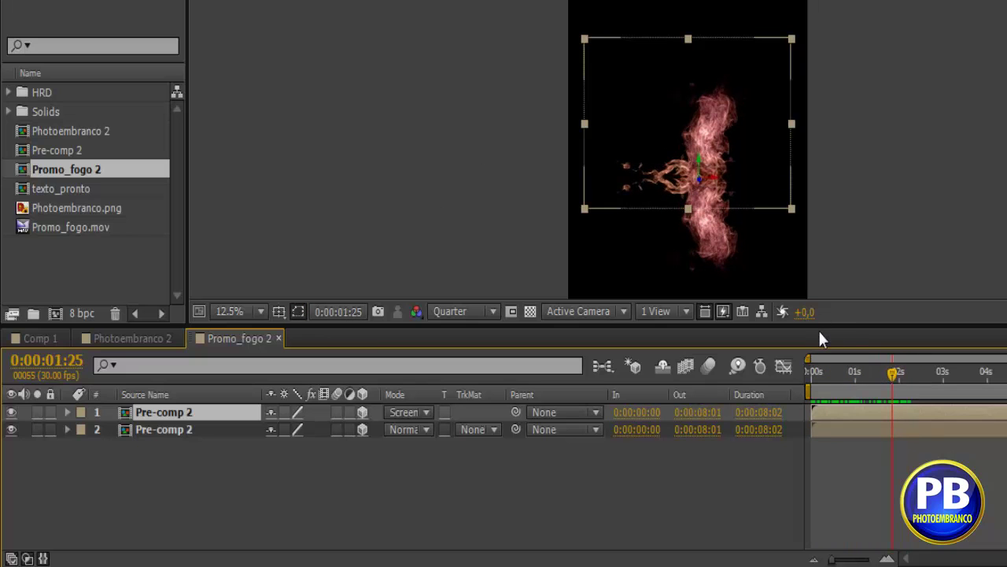
left_click_drag(819, 326, 858, 398)
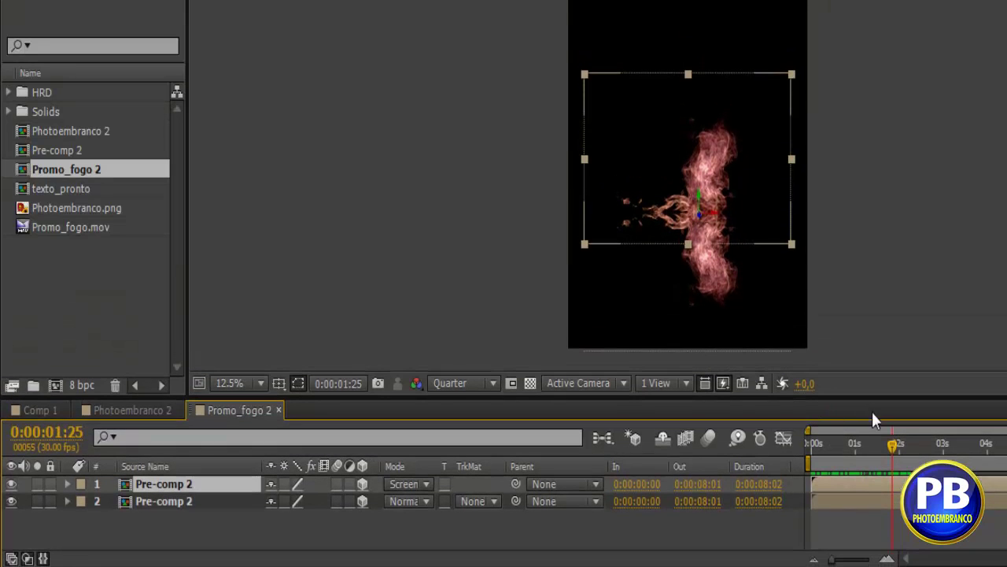
left_click_drag(892, 447, 904, 443)
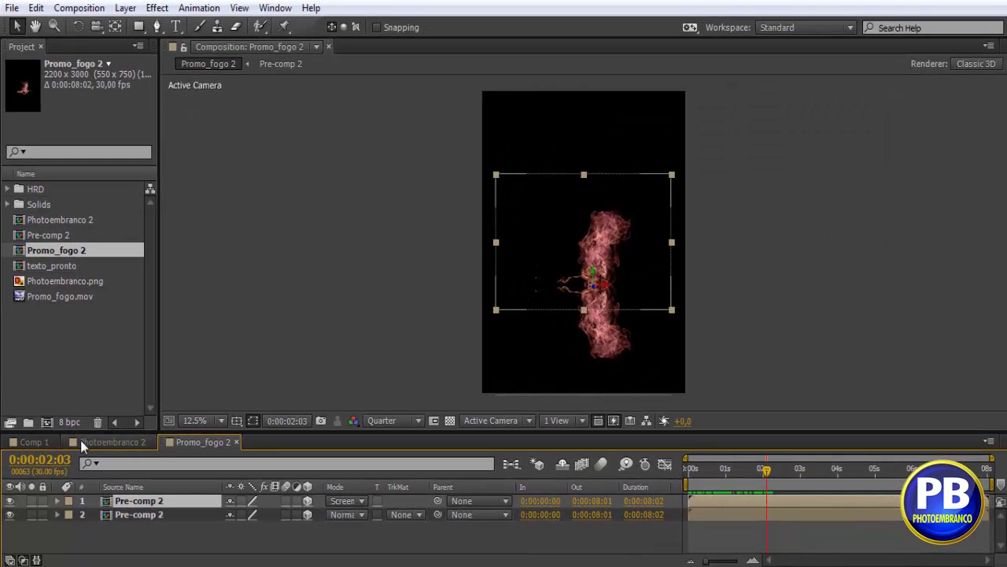
left_click(34, 441)
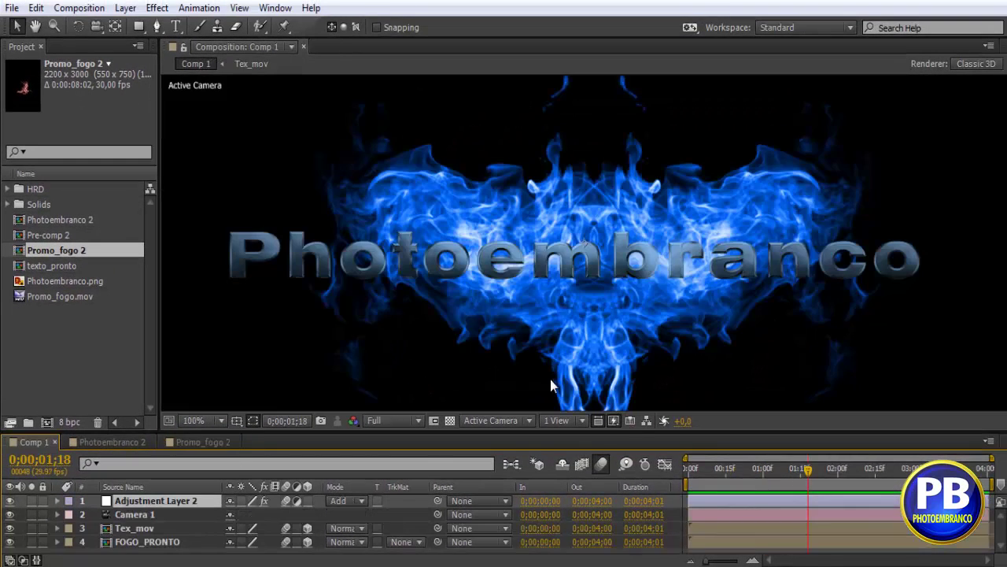
left_click(204, 442)
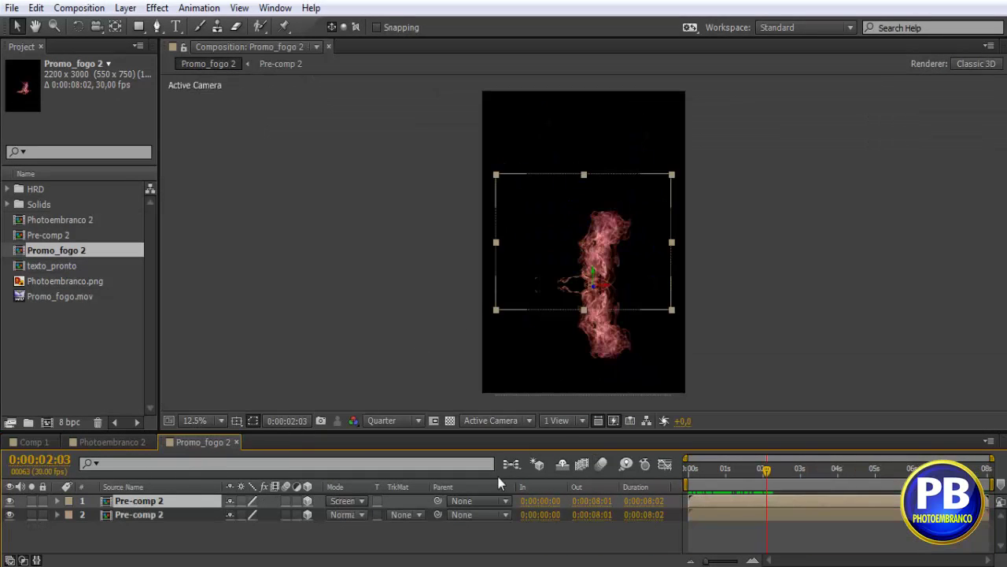
left_click(193, 541)
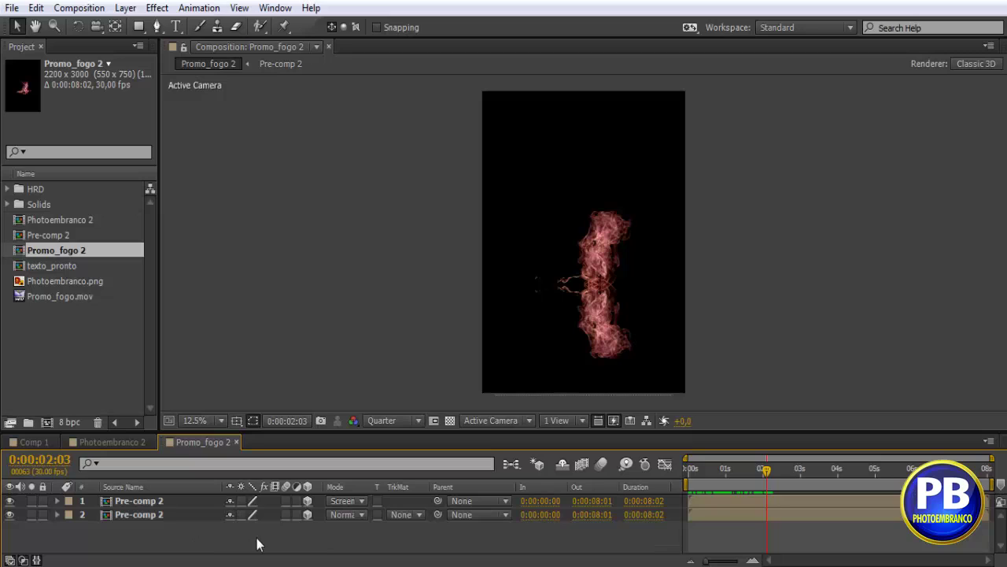
left_click(185, 518)
key("ctrl+shift+a")
- Create a new Null Object, Null 2, and make it a 3D layer
left_click(130, 9)
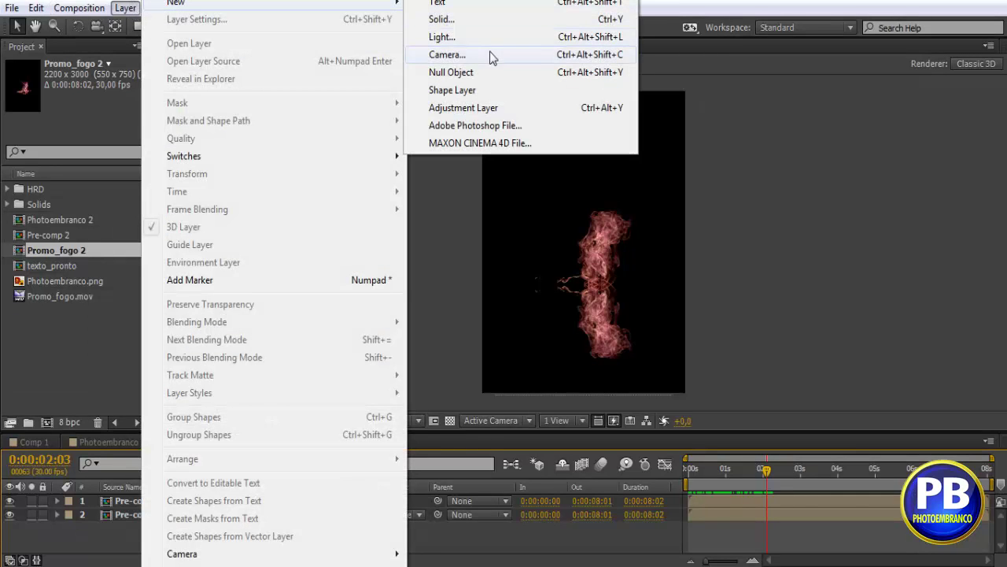
mouse_move(176, 3)
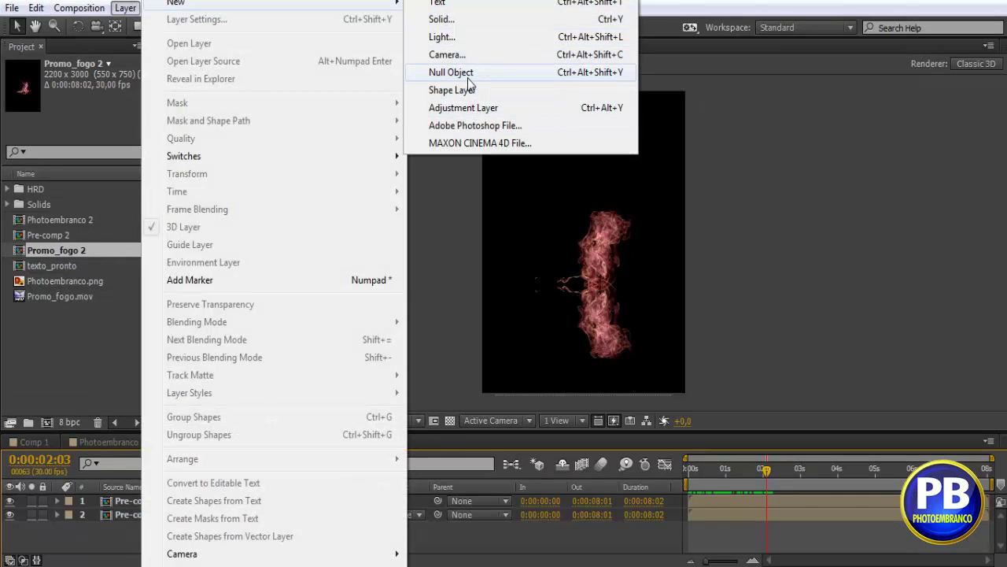
left_click(452, 73)
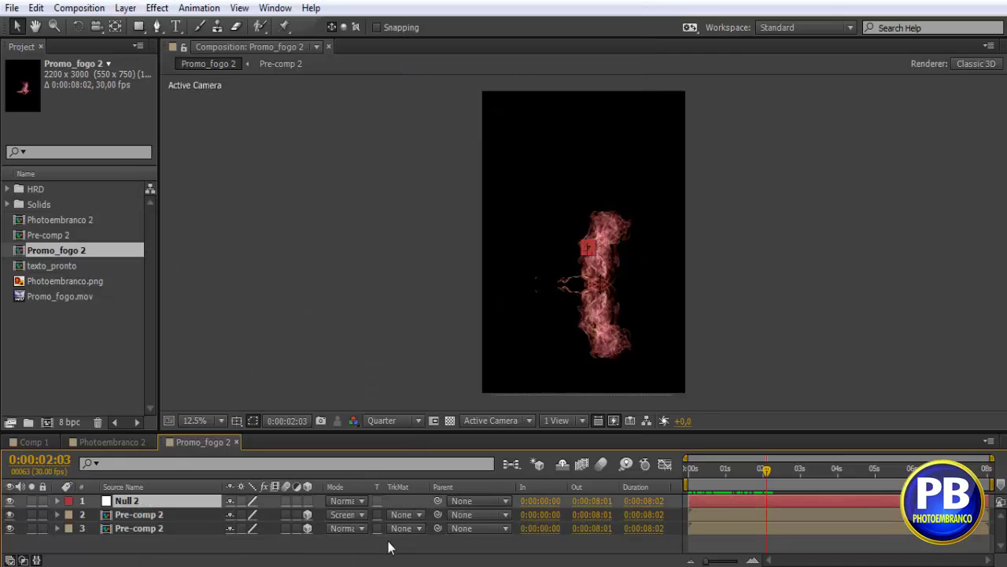
left_click(306, 501)
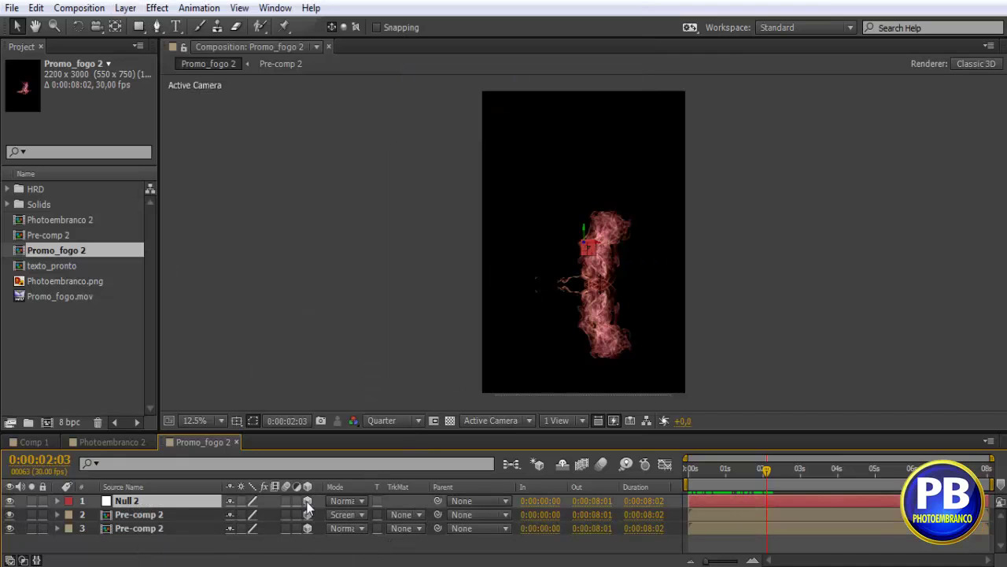
- Parent both Pre-comp 2 fire layers to Null 2 with the pickwhip
left_click(146, 513)
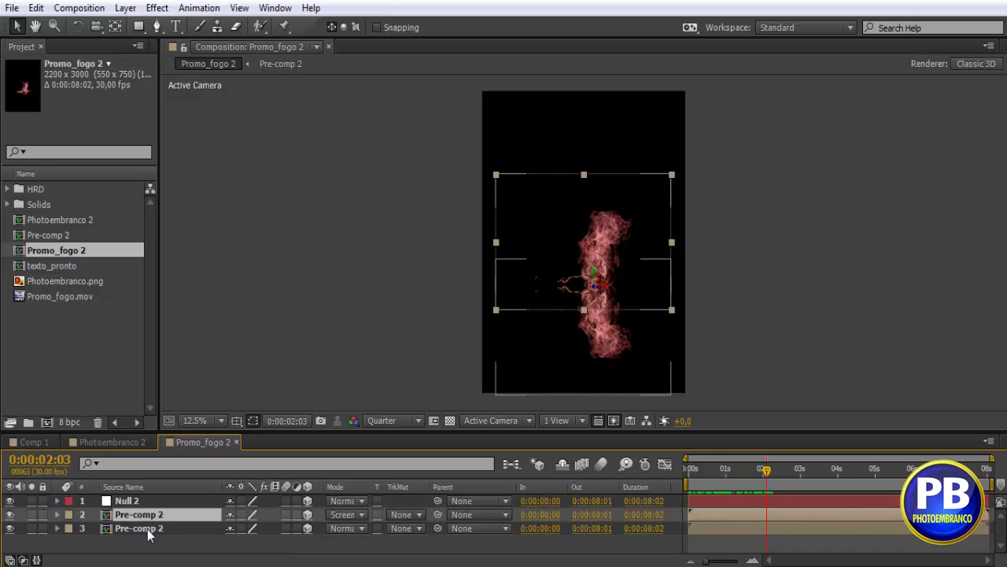
left_click(149, 531, "shift")
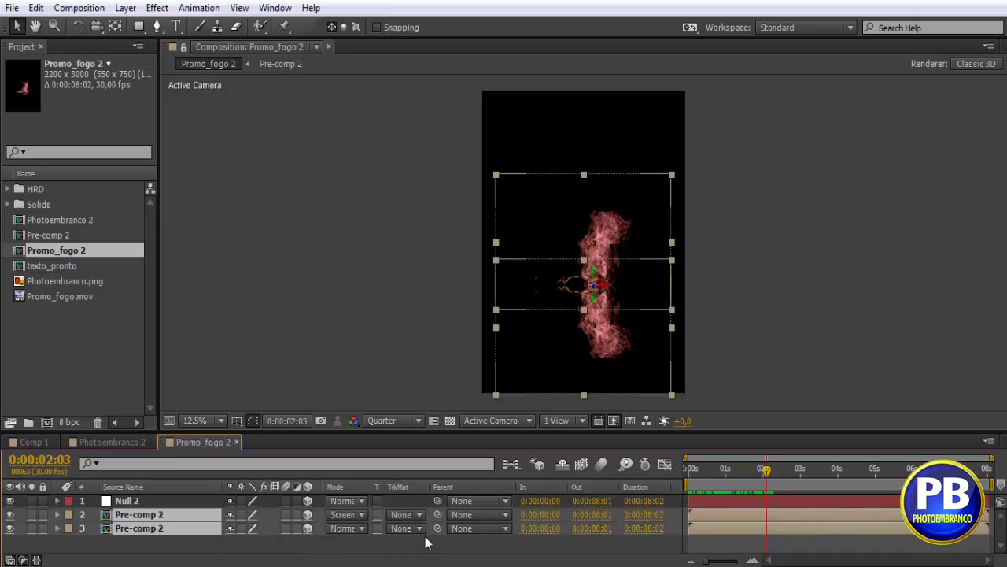
left_click_drag(438, 514, 143, 502)
left_click(245, 553)
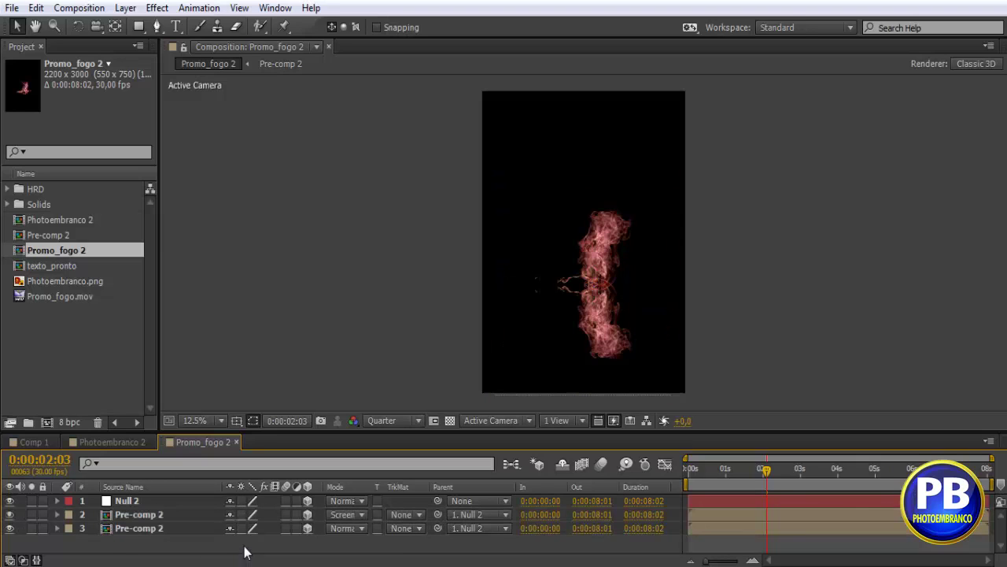
left_click(130, 502)
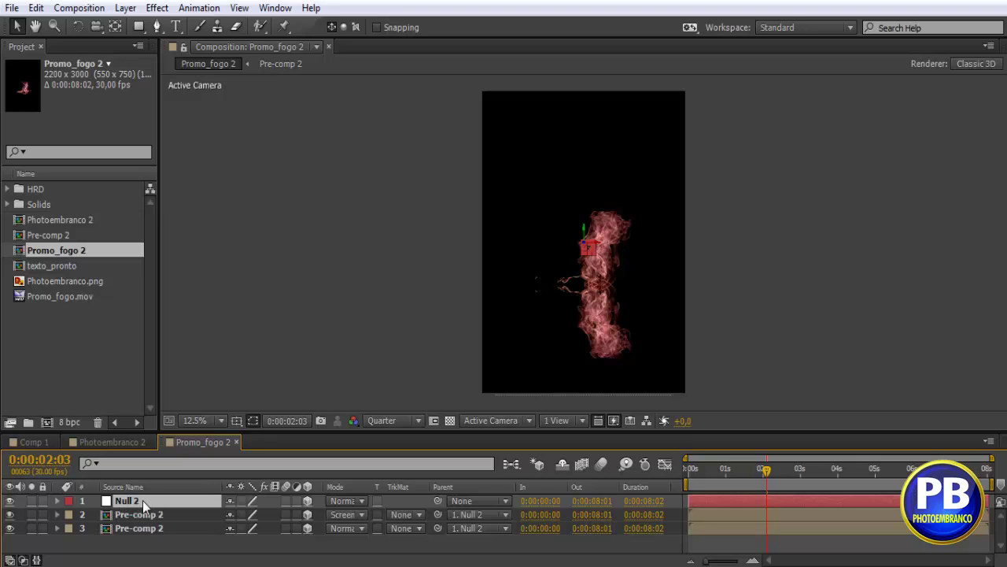
- Reveal Null 2's rotation properties and test X and Z rotations, undoing each
key("r")
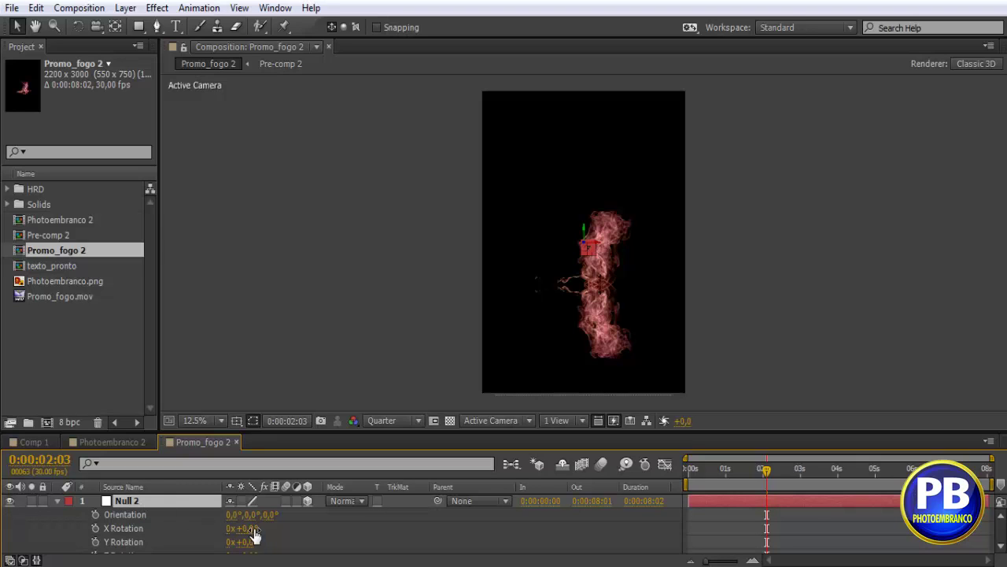
left_click_drag(250, 530, 285, 532)
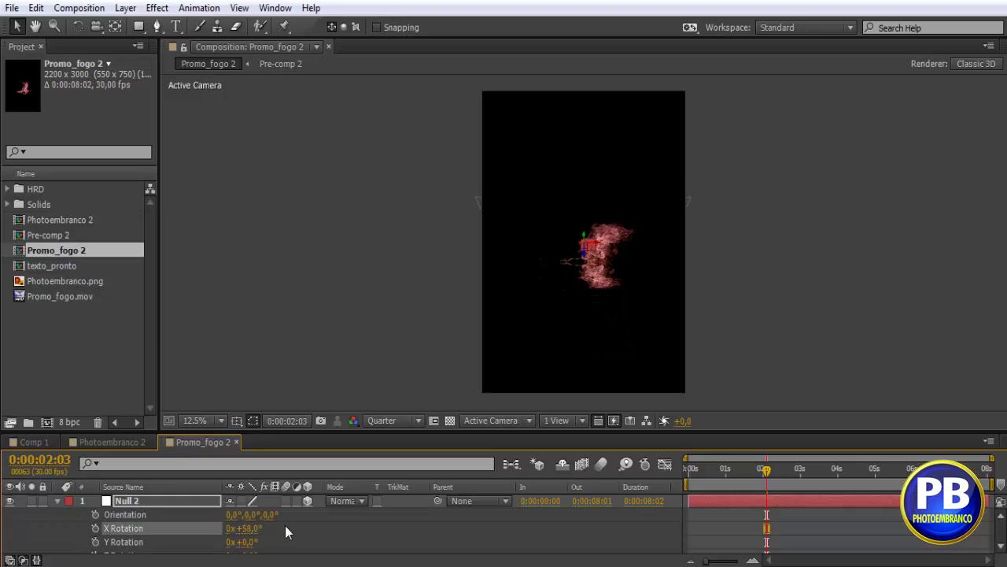
key("ctrl+z")
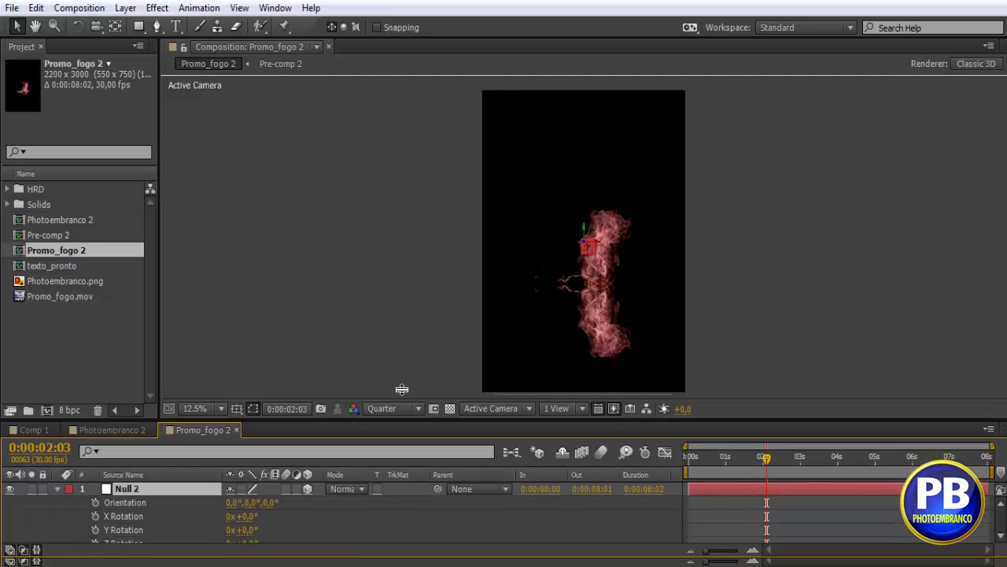
left_click_drag(401, 443, 401, 349)
left_click_drag(258, 462, 289, 462)
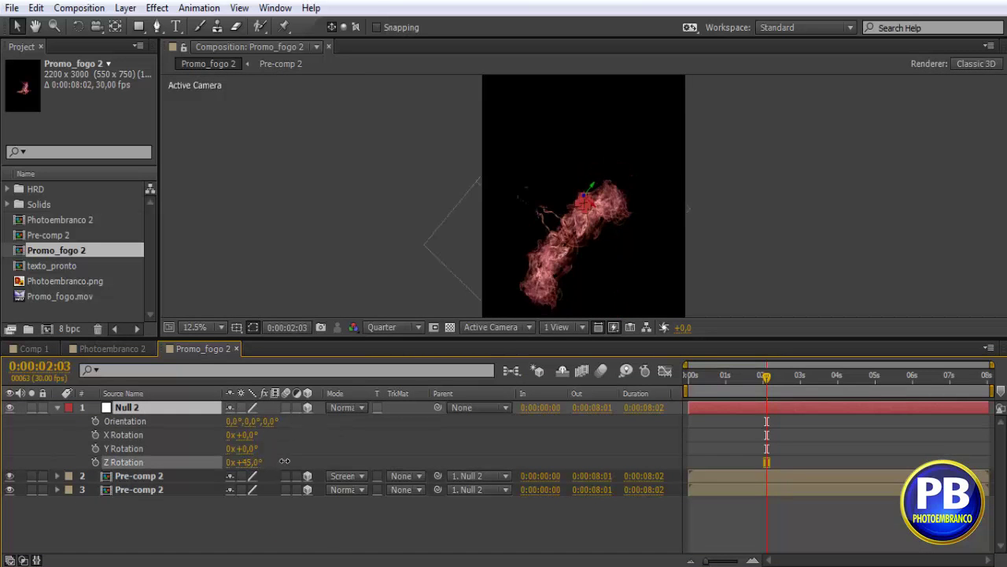
key("ctrl+z")
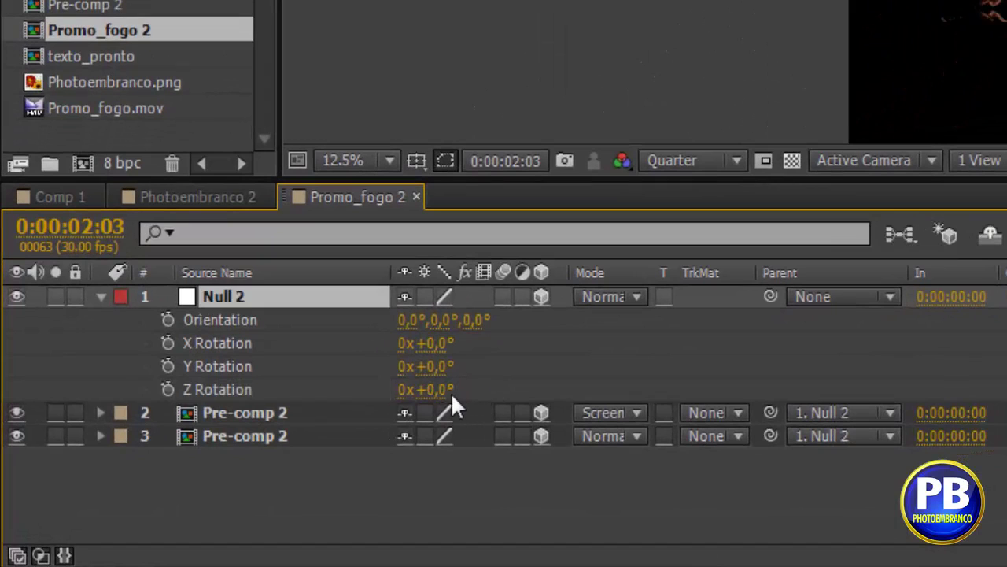
- Set Null 2's Z Rotation to -90°, after first trying 90°
left_click(429, 390)
type("90")
key("Return")
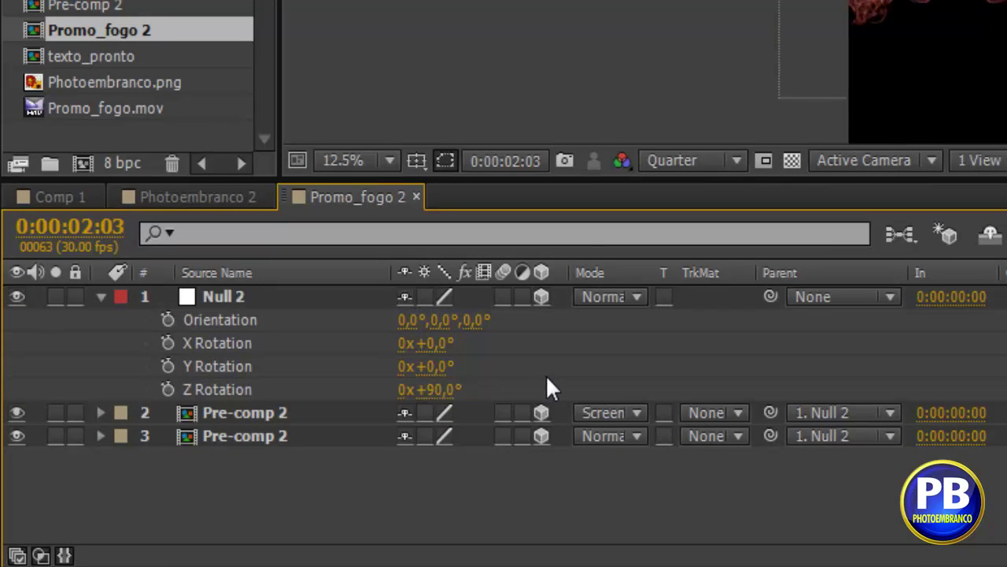
left_click(431, 389)
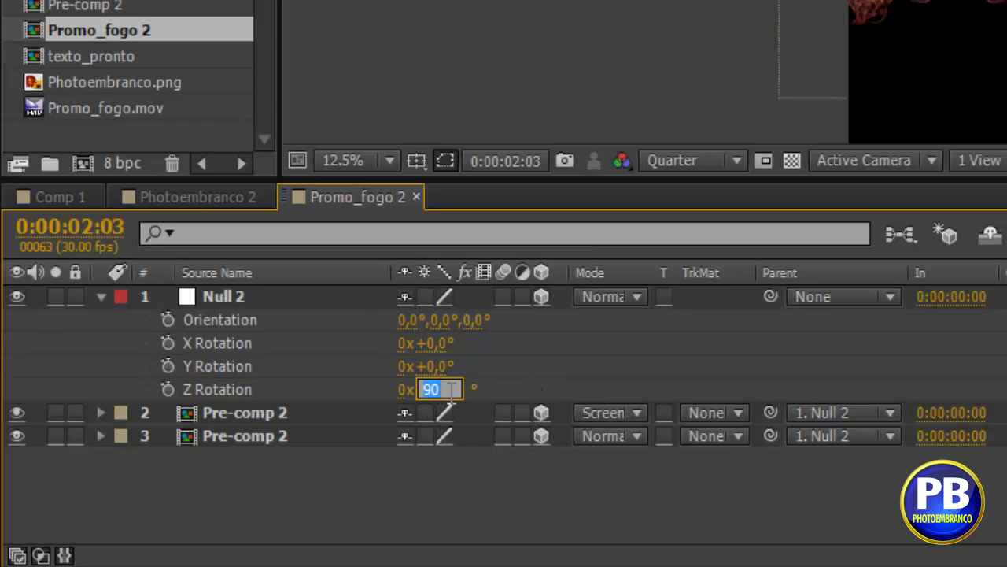
type("-90")
key("Return")
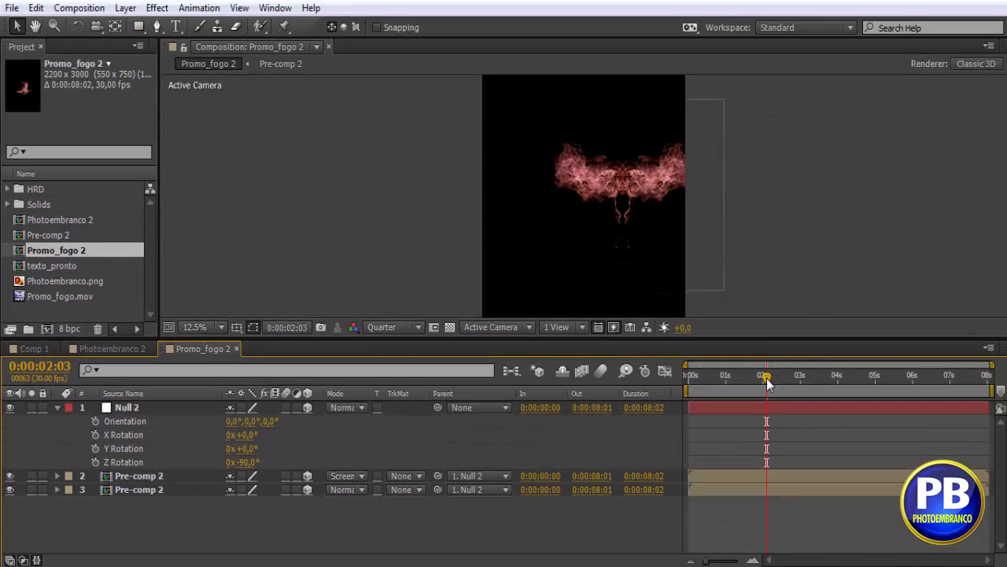
- Scrub the timeline to preview the sideways, wing-shaped fire
mouse_move(768, 383)
left_mouse_down()
mouse_move(714, 390)
mouse_move(815, 390)
mouse_move(761, 389)
mouse_move(741, 410)
left_mouse_up()
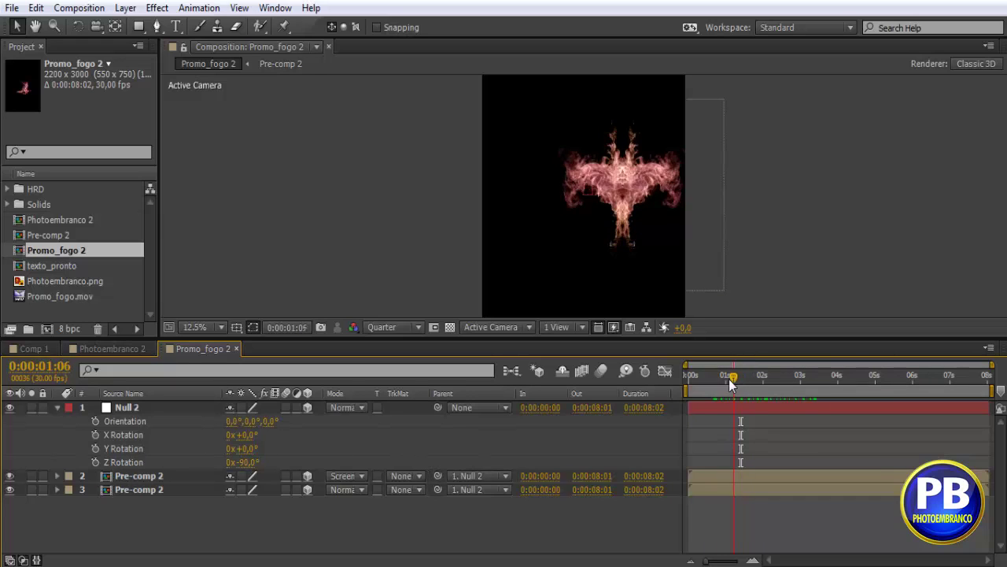
mouse_move(737, 386)
left_mouse_down()
mouse_move(712, 384)
mouse_move(760, 386)
left_mouse_up()
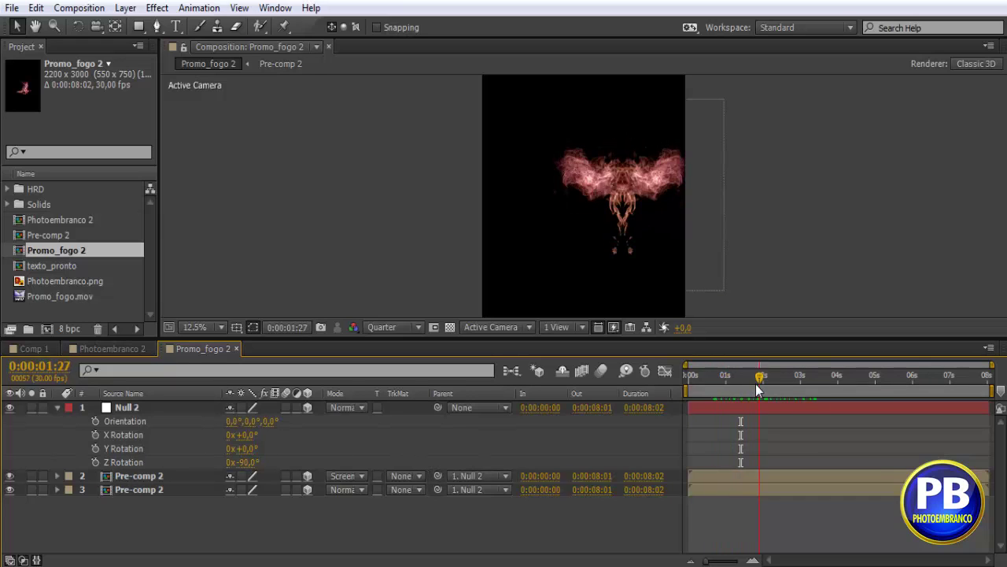
left_click(57, 408)
left_click(136, 409)
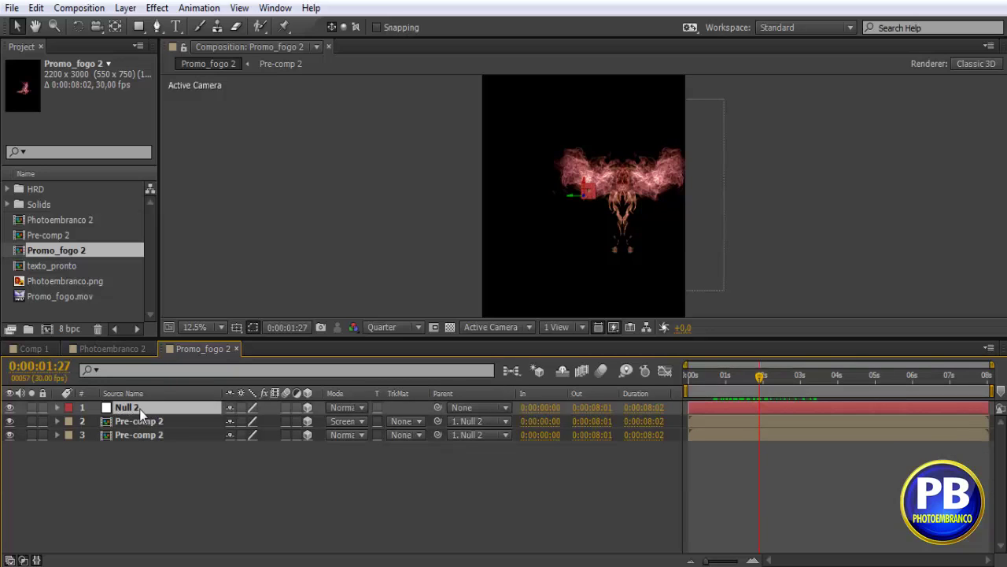
- Reveal Null 2's Position and scrub Y and X, bringing X to about 777
key("p")
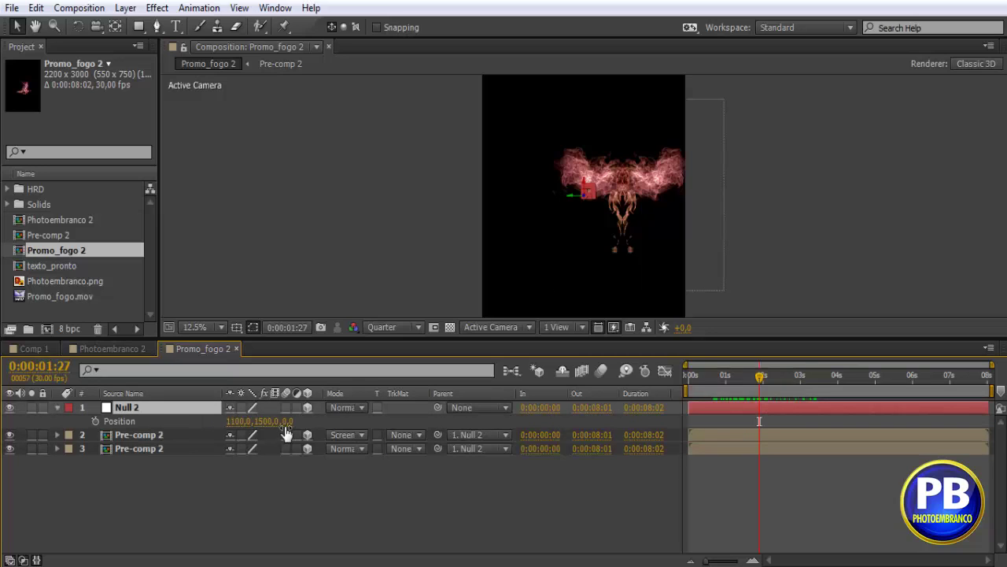
left_click_drag(288, 422, 313, 422)
key("ctrl+z")
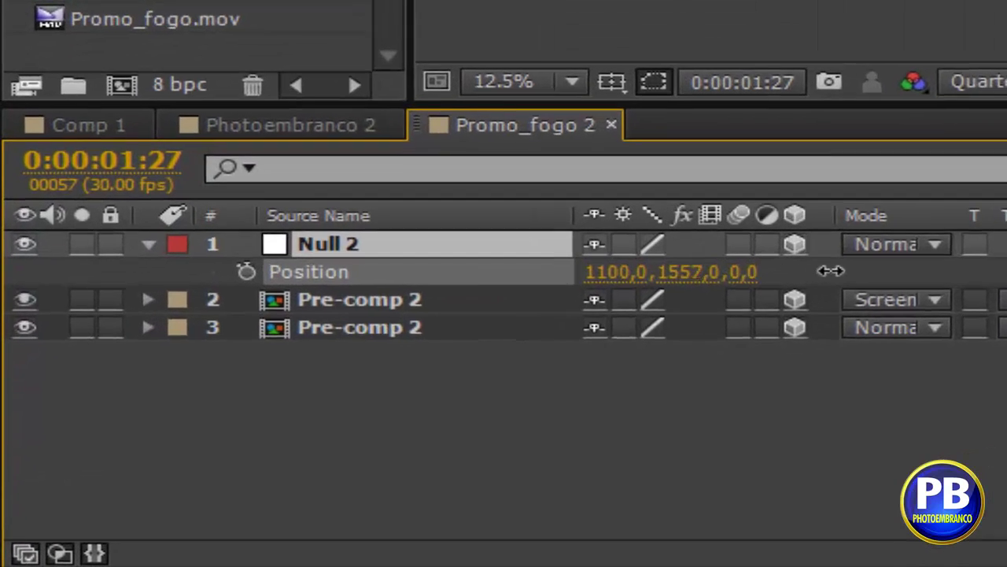
left_click_drag(830, 271, 866, 271)
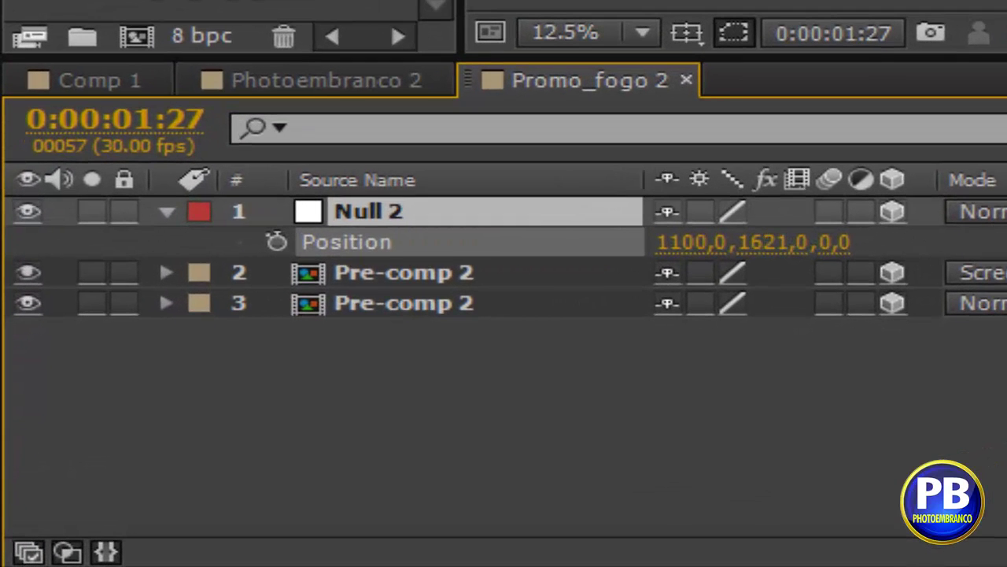
left_click_drag(622, 273, 798, 268)
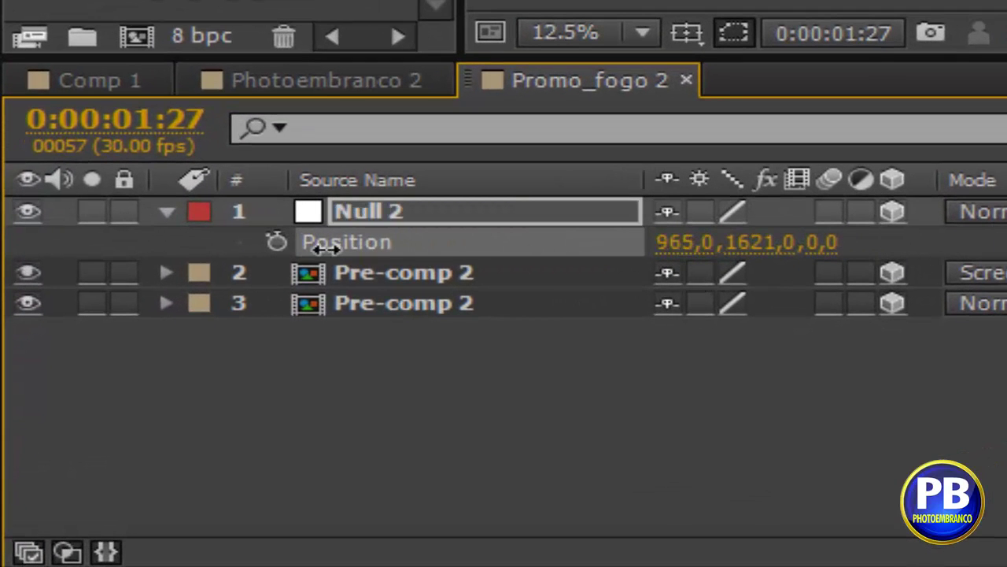
left_click_drag(899, 238, 23, 254)
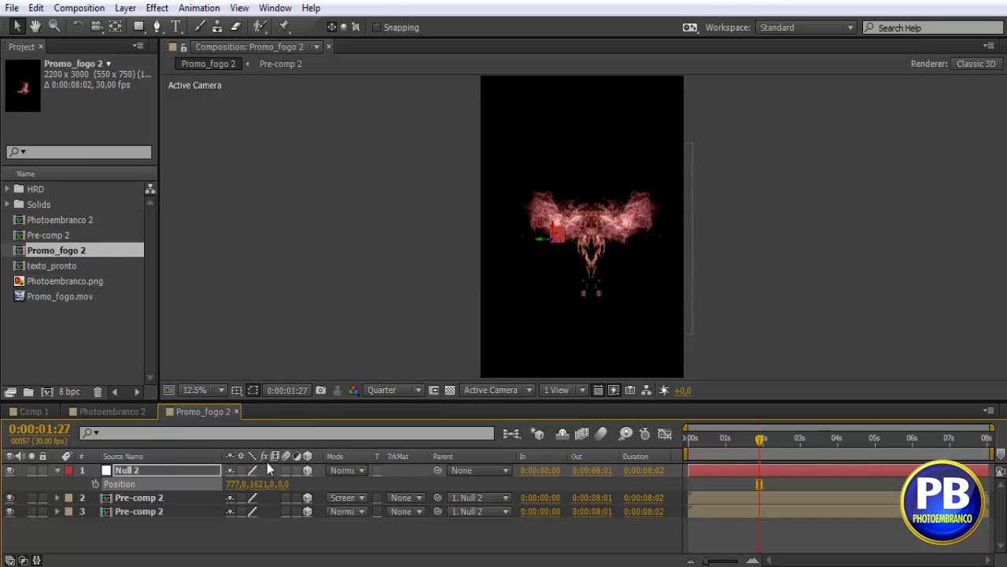
- Refine Null 2's Position to about 664, 1730, 0 to centre the winged fire
mouse_move(235, 484)
left_mouse_down()
mouse_move(168, 501)
mouse_move(275, 492)
mouse_move(621, 432)
left_mouse_up()
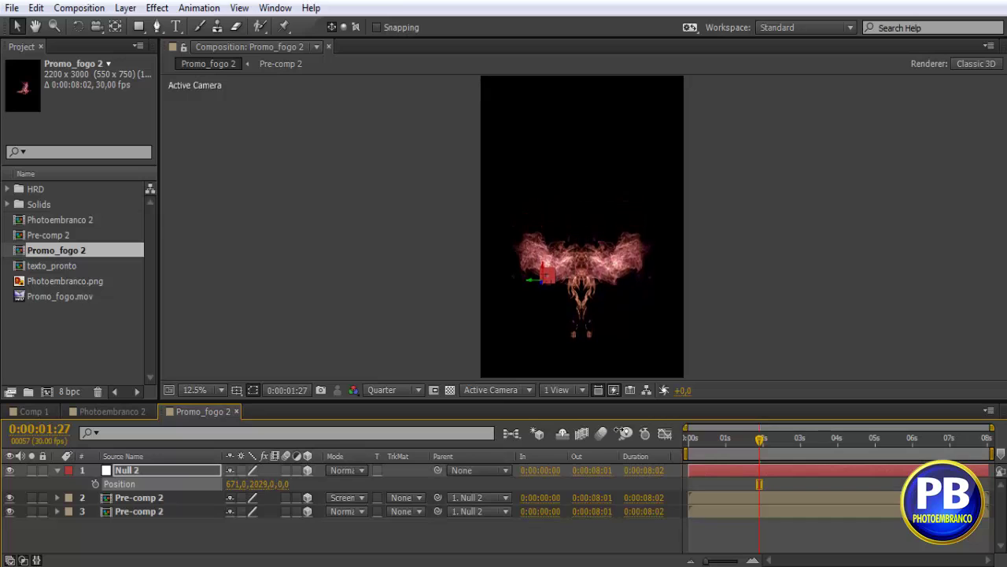
scroll(597, 277, "down", 1)
scroll(596, 276, "up", 1)
scroll(597, 279, "down", 1)
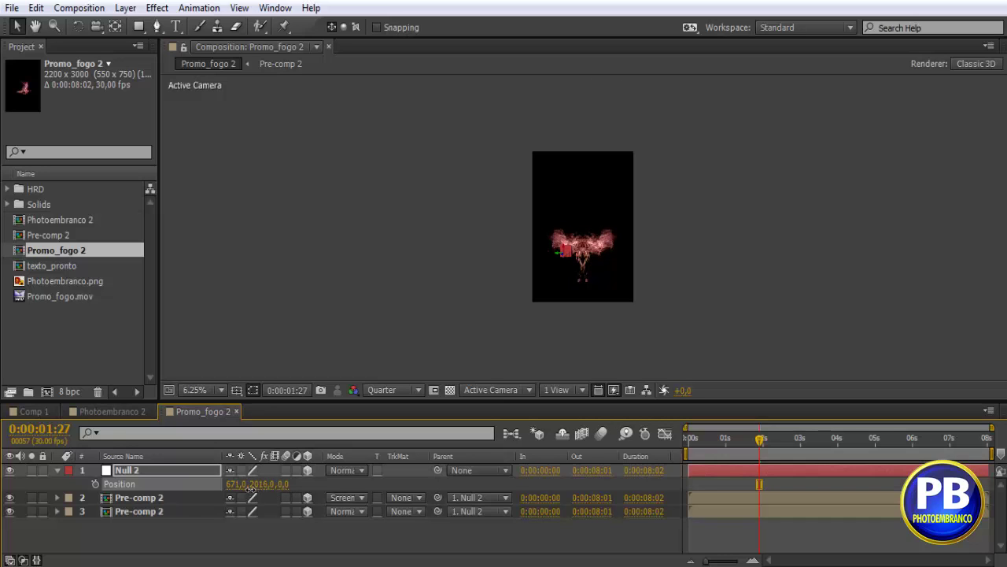
left_click_drag(250, 489, 93, 497)
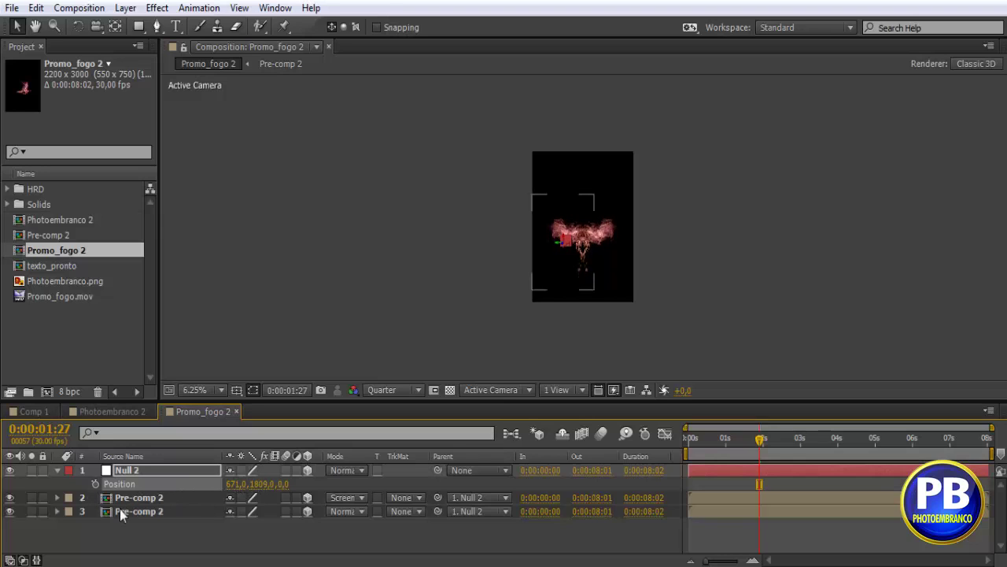
mouse_move(233, 484)
left_mouse_down()
mouse_move(217, 488)
mouse_move(236, 495)
left_mouse_up()
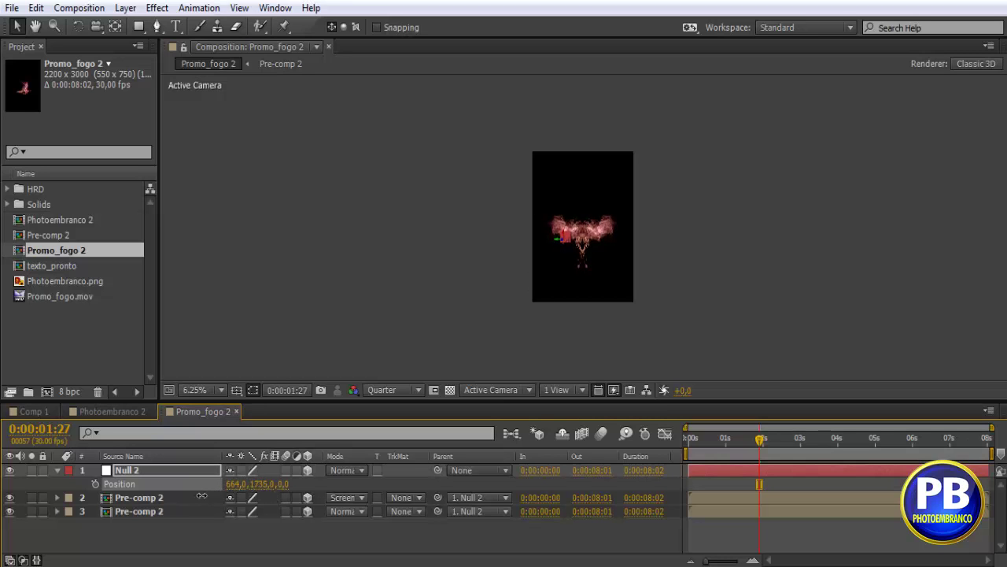
scroll(650, 236, "up", 4)
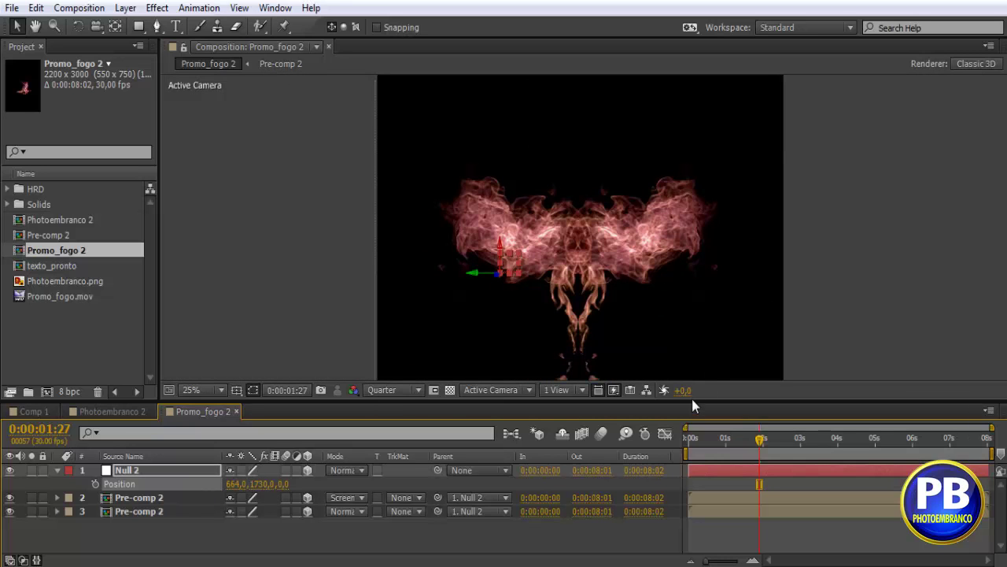
left_click_drag(707, 412, 706, 487)
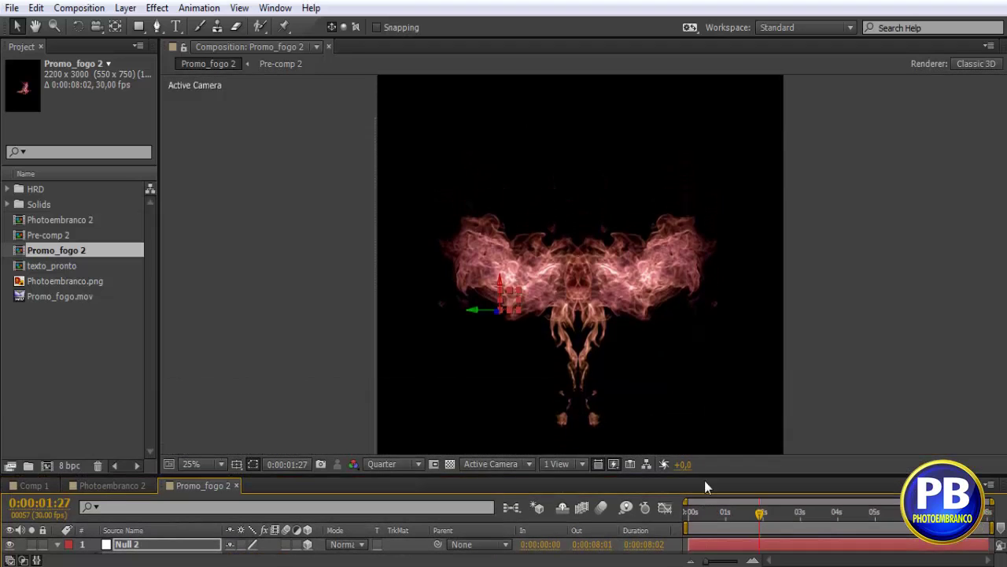
mouse_move(760, 517)
left_mouse_down()
mouse_move(814, 494)
mouse_move(762, 503)
mouse_move(790, 494)
left_mouse_up()
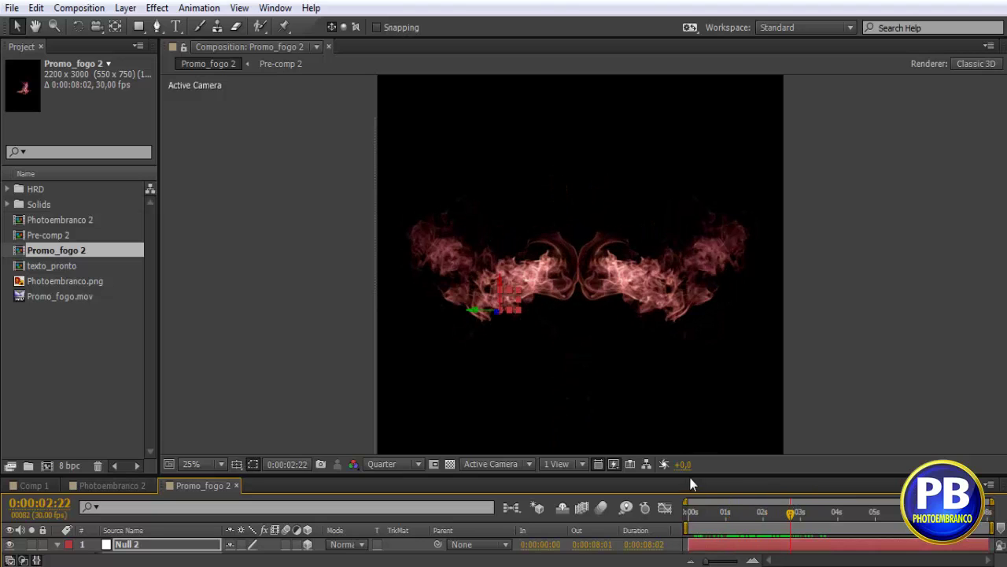
left_click_drag(699, 487, 698, 348)
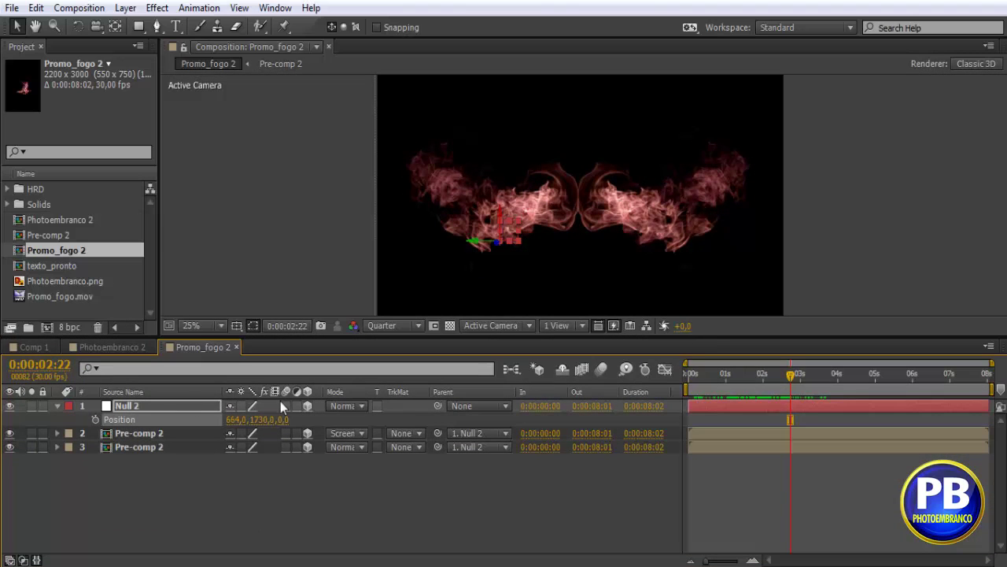
left_click(58, 406)
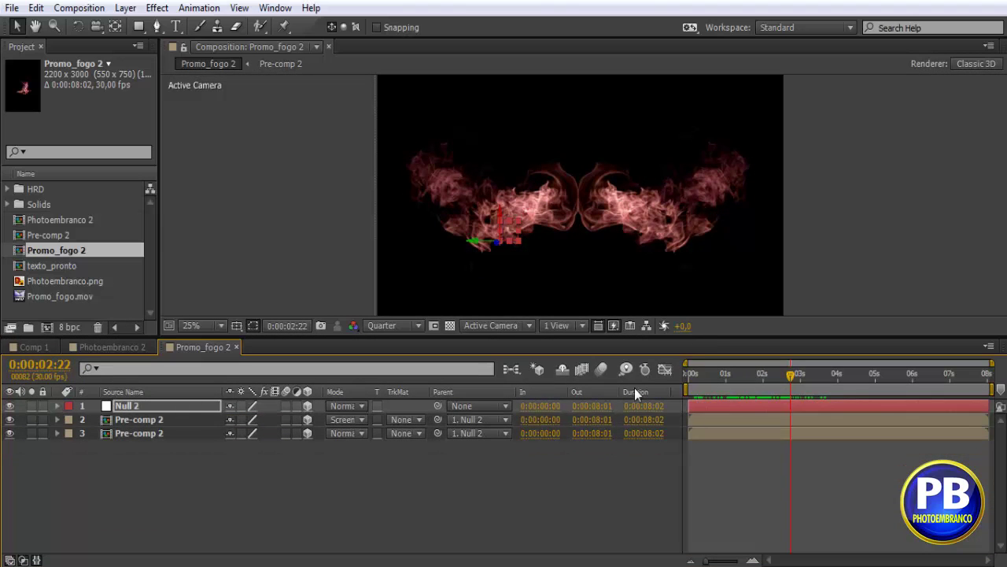
mouse_move(802, 347)
left_mouse_down()
mouse_move(799, 386)
mouse_move(696, 427)
mouse_move(746, 429)
mouse_move(697, 424)
mouse_move(730, 415)
left_mouse_up()
left_click(840, 349)
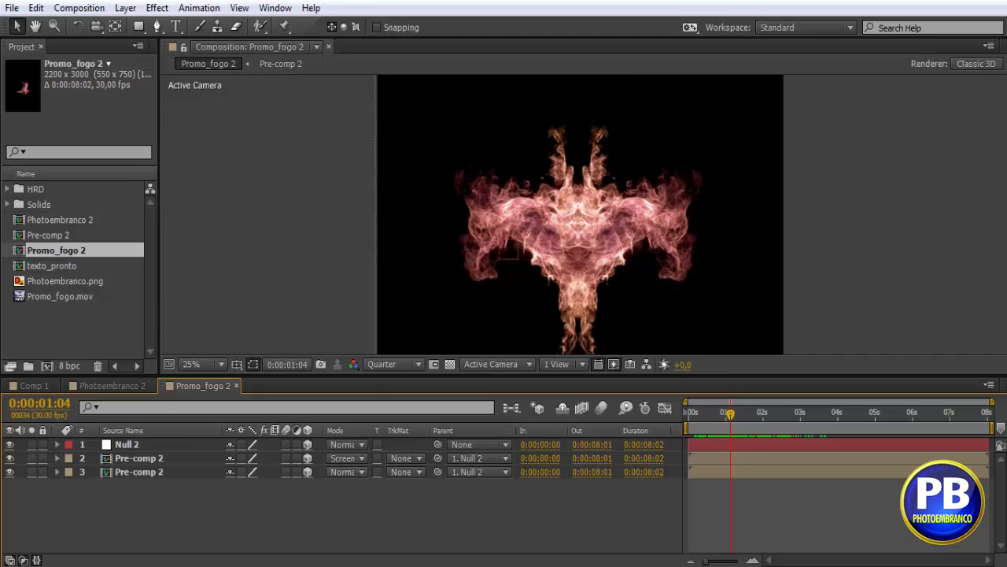
- Create Adjustment Layer 3 on top and apply Color Correction > Hue/Saturation to it
left_click(123, 10)
mouse_move(145, 3)
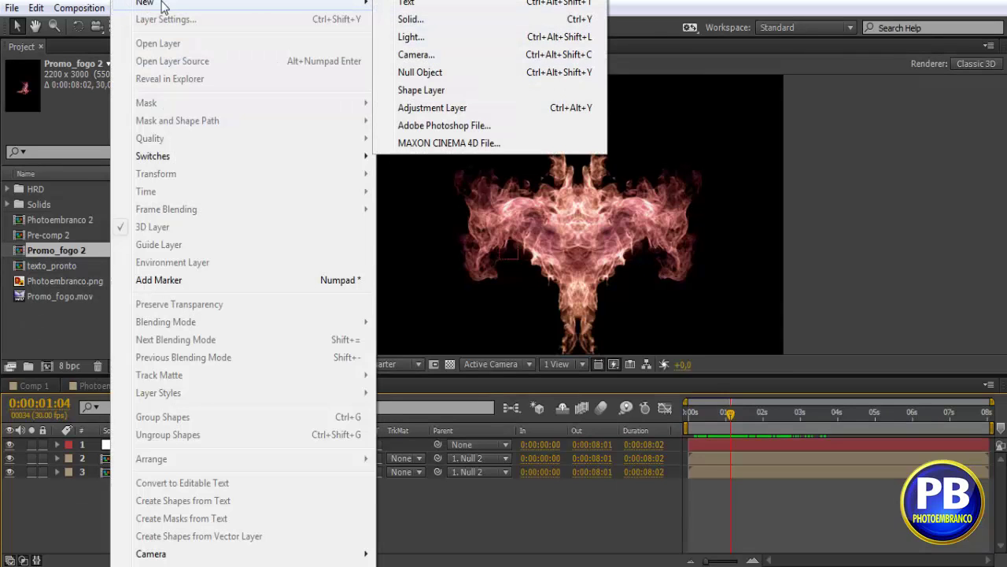
left_click(454, 113)
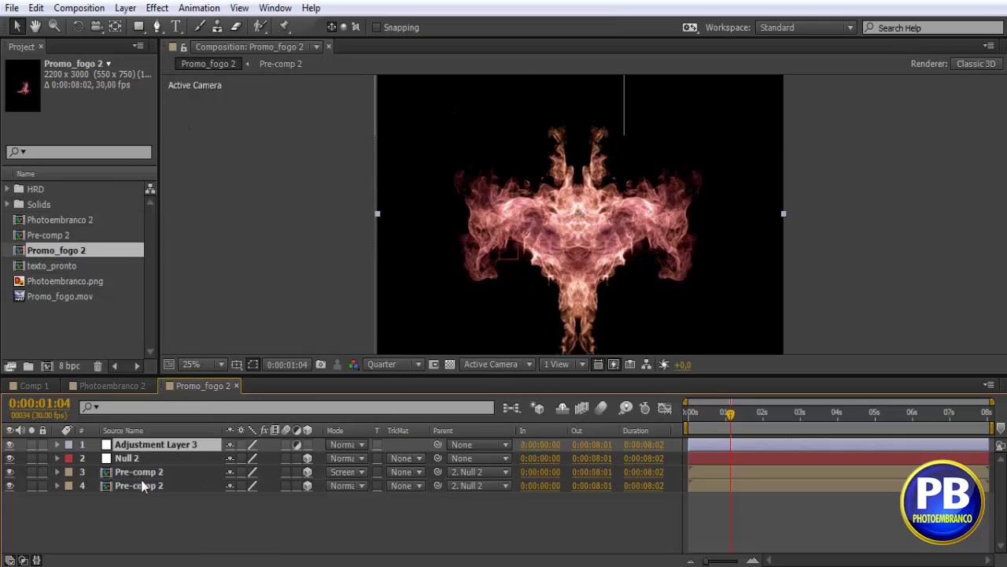
left_click(157, 9)
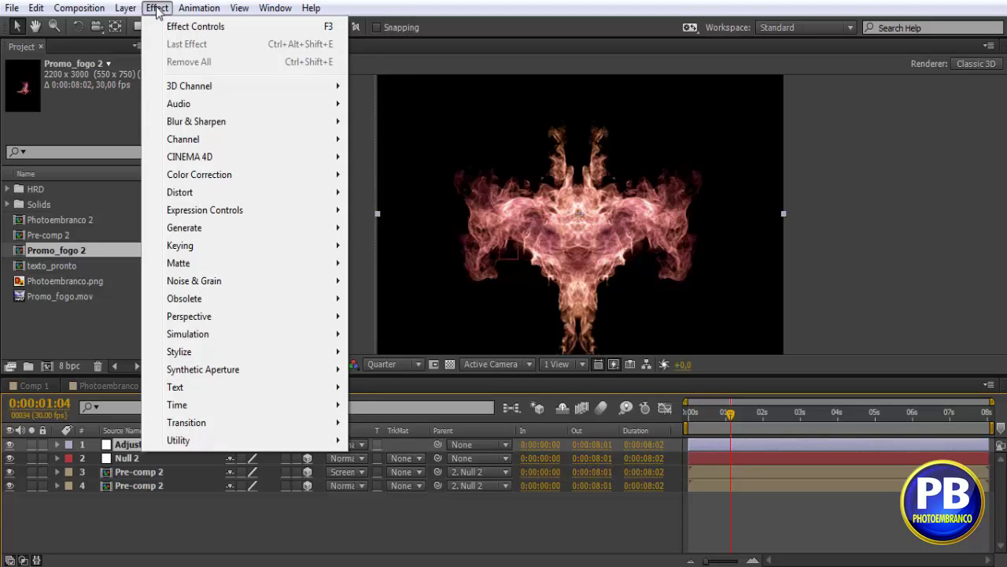
mouse_move(199, 175)
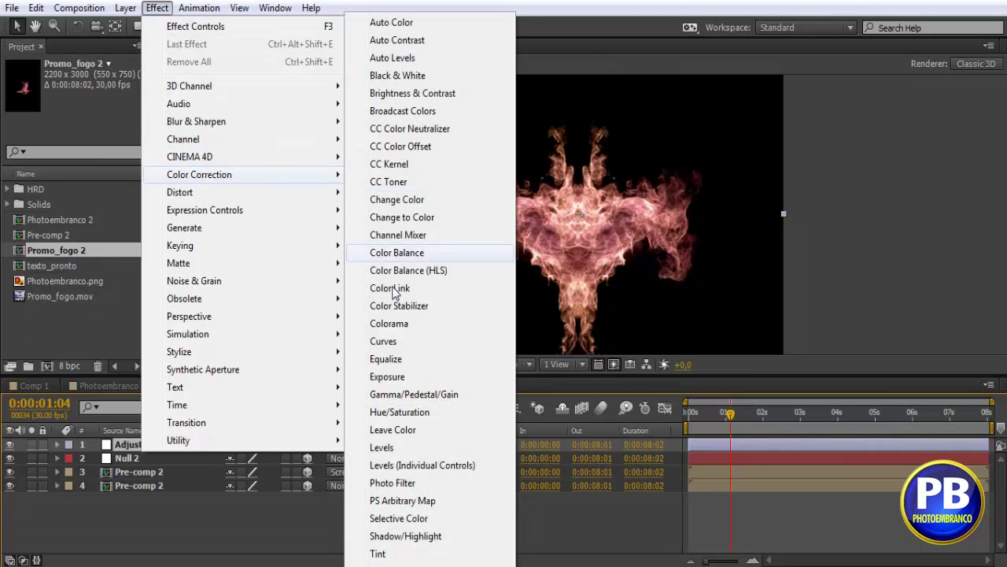
left_click(411, 414)
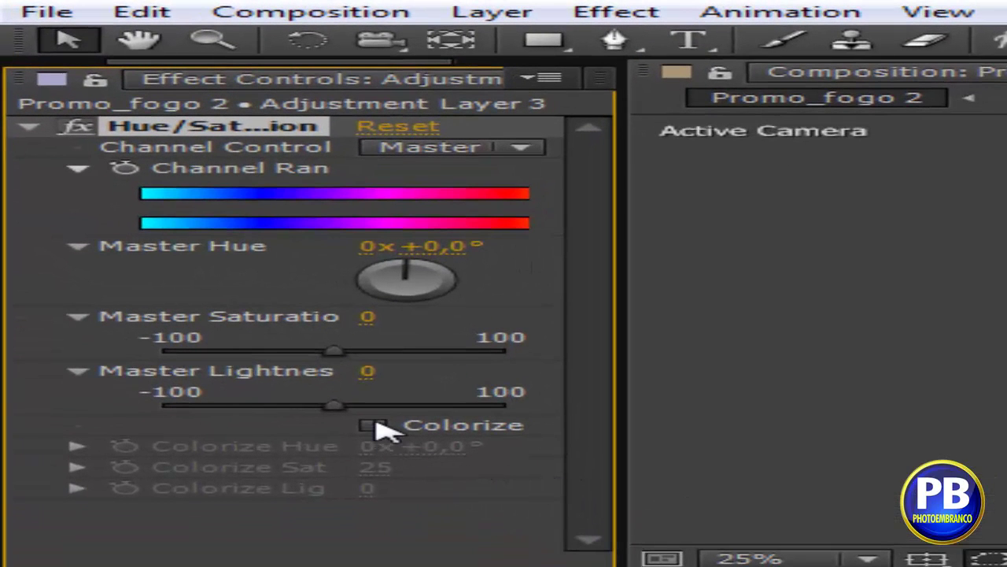
- Enable Colorize with Hue 216° and Saturation 100, then RAM-preview the blue fire
left_click(373, 425)
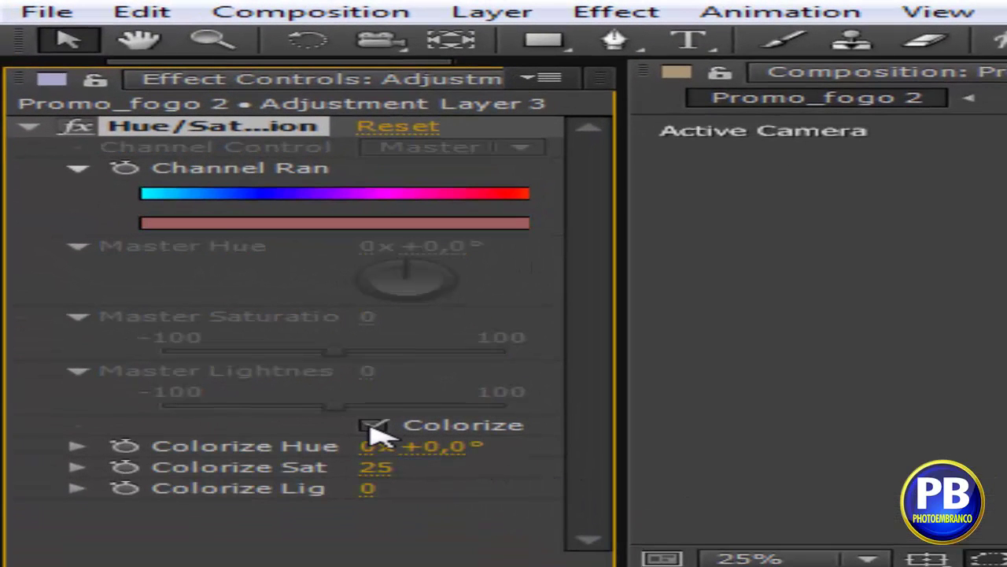
left_click(469, 449)
type("216")
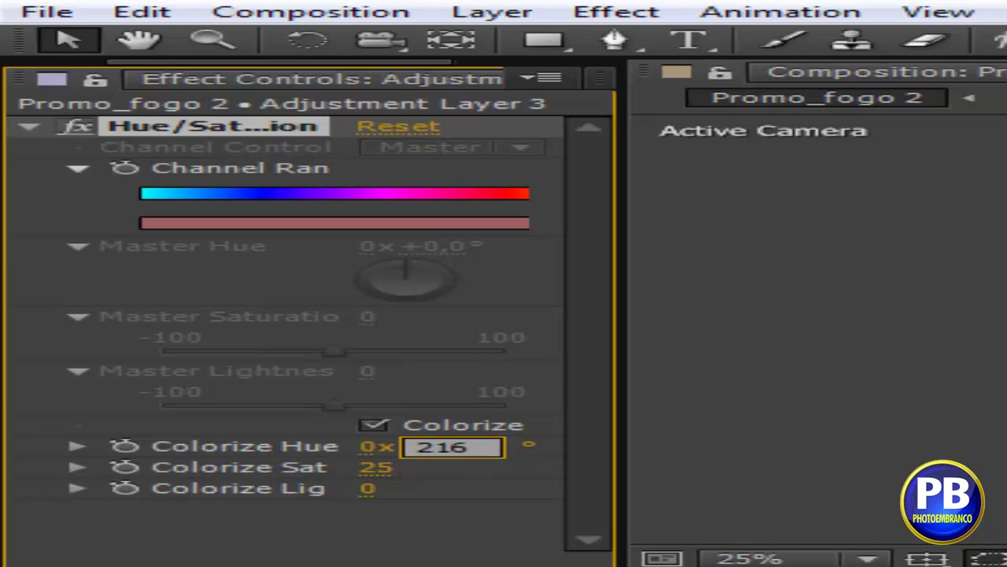
left_click(476, 495)
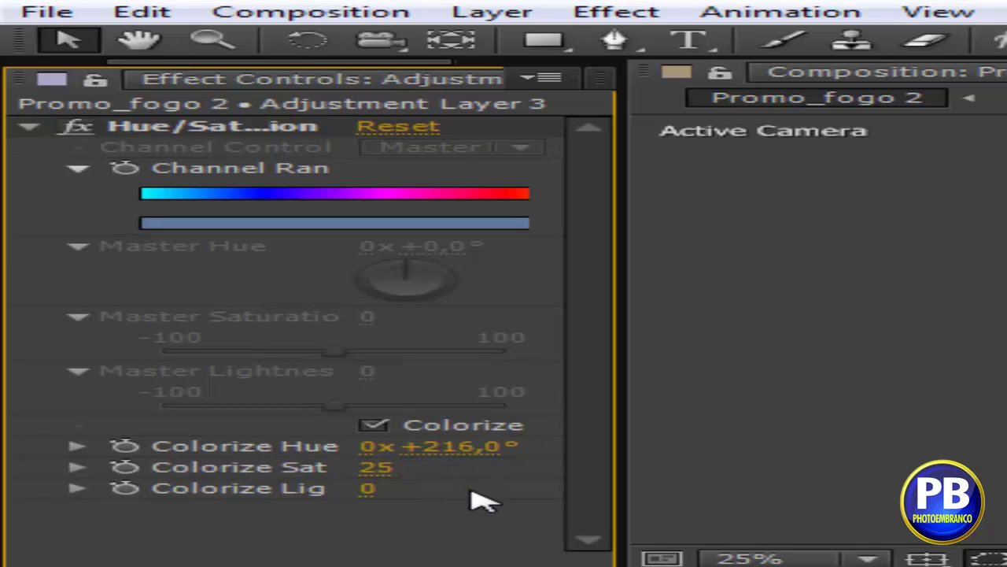
left_click(399, 474)
type("10")
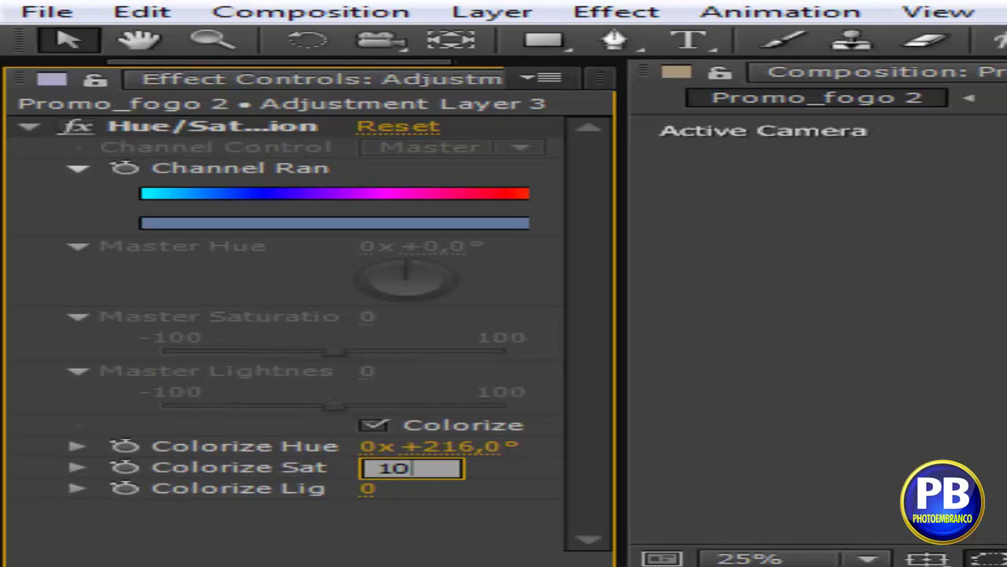
type("0")
left_click(120, 344)
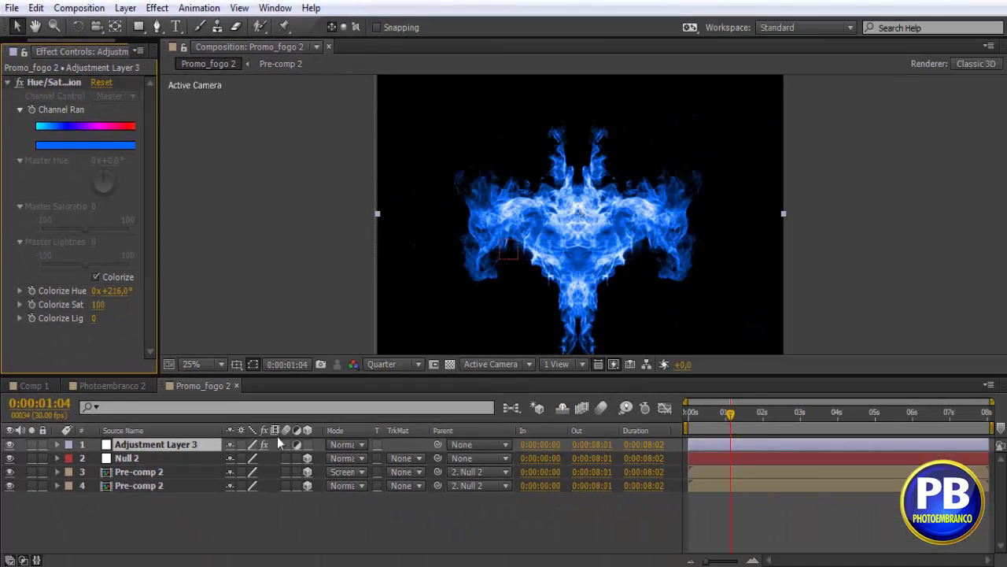
key("KP_0")
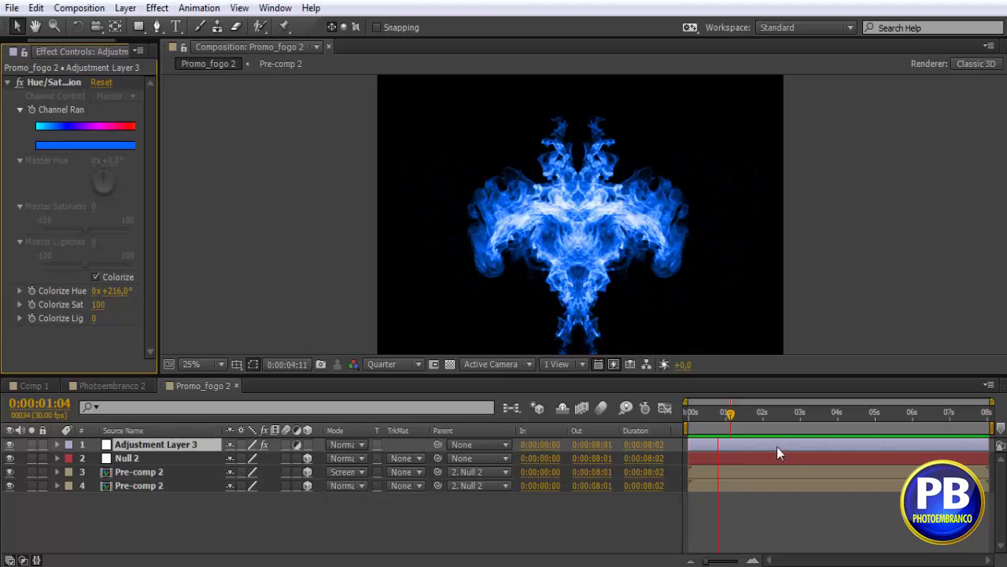
mouse_move(730, 413)
left_mouse_down()
mouse_move(761, 418)
mouse_move(723, 416)
left_mouse_up()
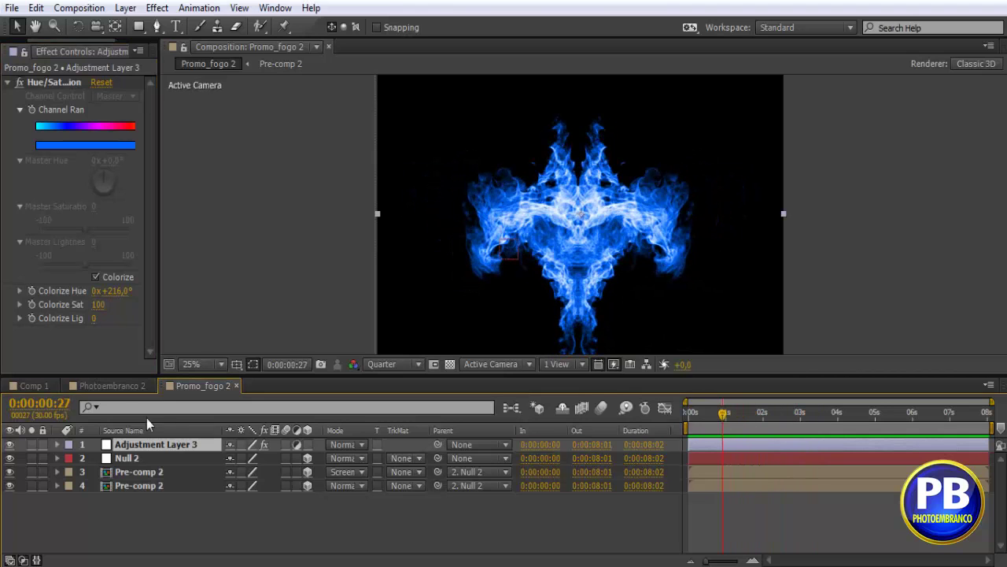
- Alternate between Comp 1 and Promo_fogo 2, scrubbing each to review the blue fire
left_click(33, 387)
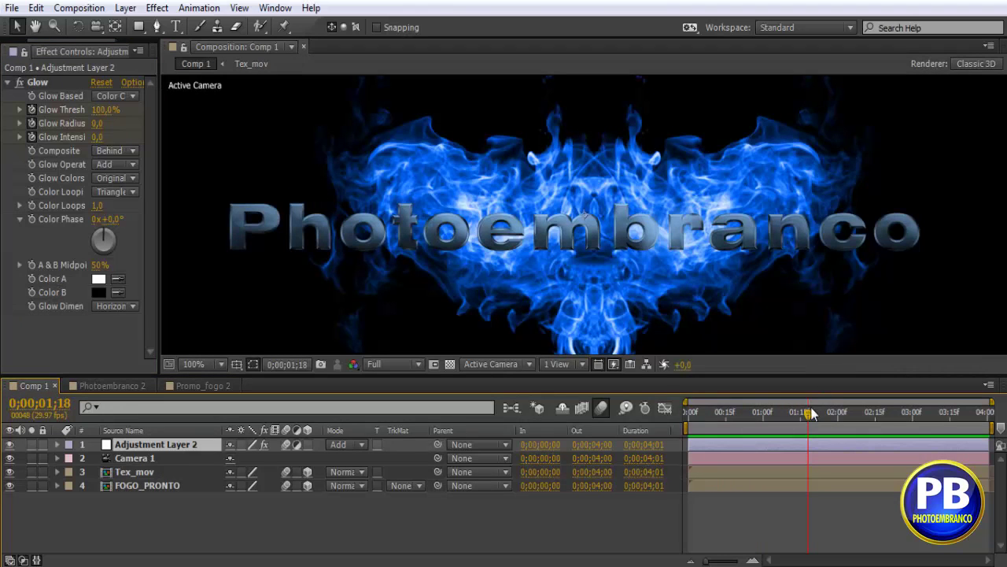
mouse_move(813, 415)
left_mouse_down()
mouse_move(849, 417)
mouse_move(815, 423)
left_mouse_up()
left_click(211, 386)
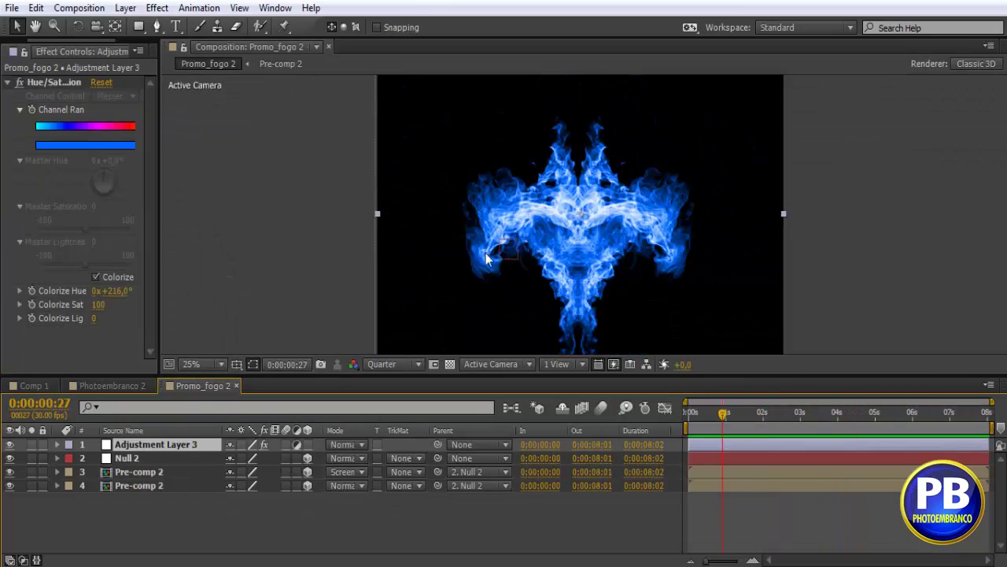
mouse_move(726, 422)
left_mouse_down()
mouse_move(760, 415)
mouse_move(726, 414)
mouse_move(733, 423)
left_mouse_up()
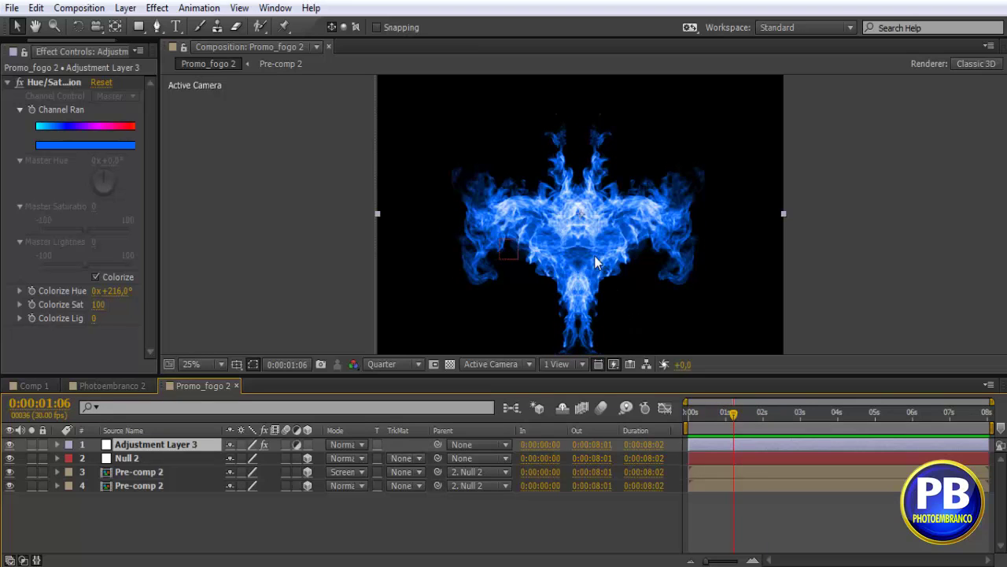
left_click(31, 386)
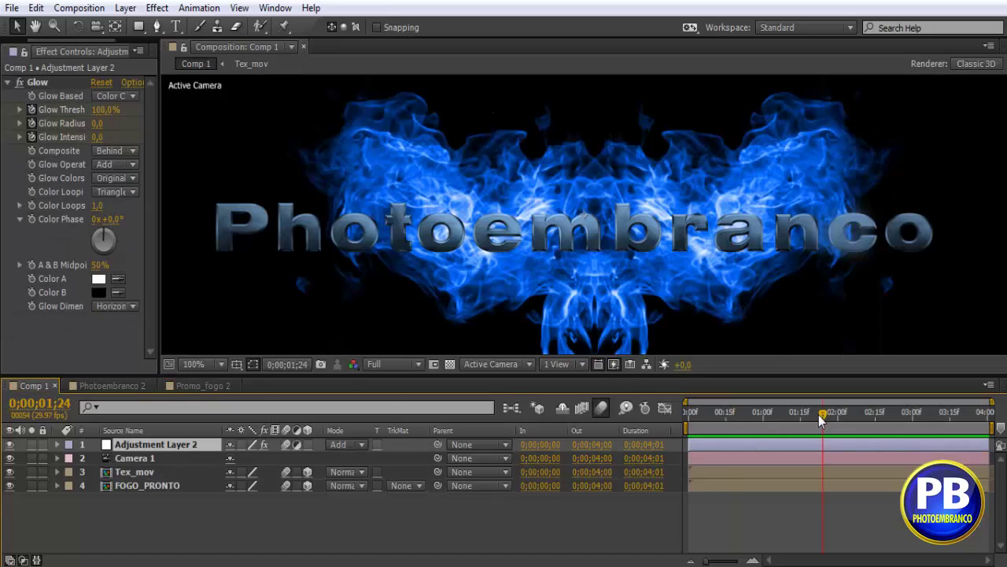
mouse_move(819, 415)
left_mouse_down()
mouse_move(770, 426)
mouse_move(764, 436)
mouse_move(773, 444)
left_mouse_up()
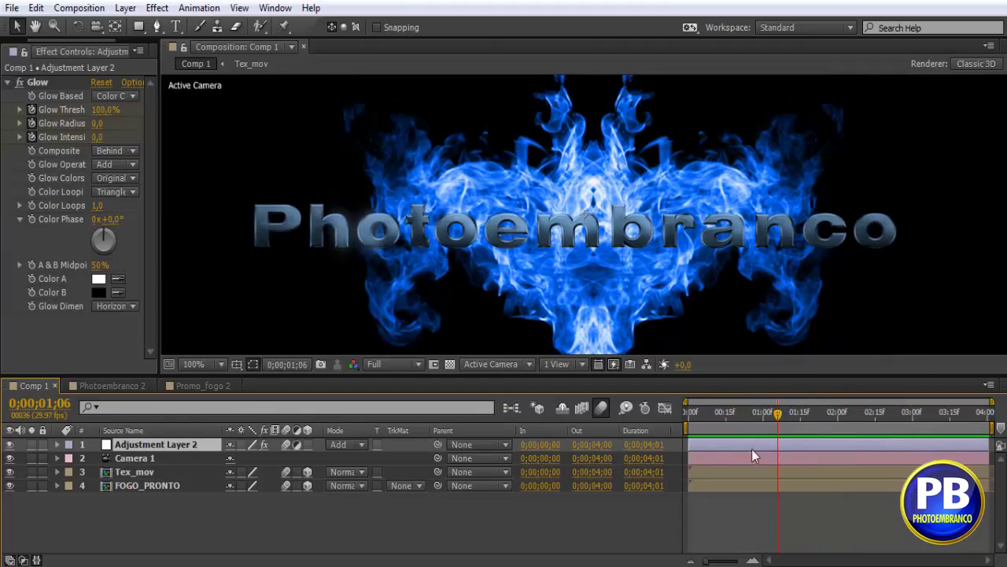
left_click(214, 386)
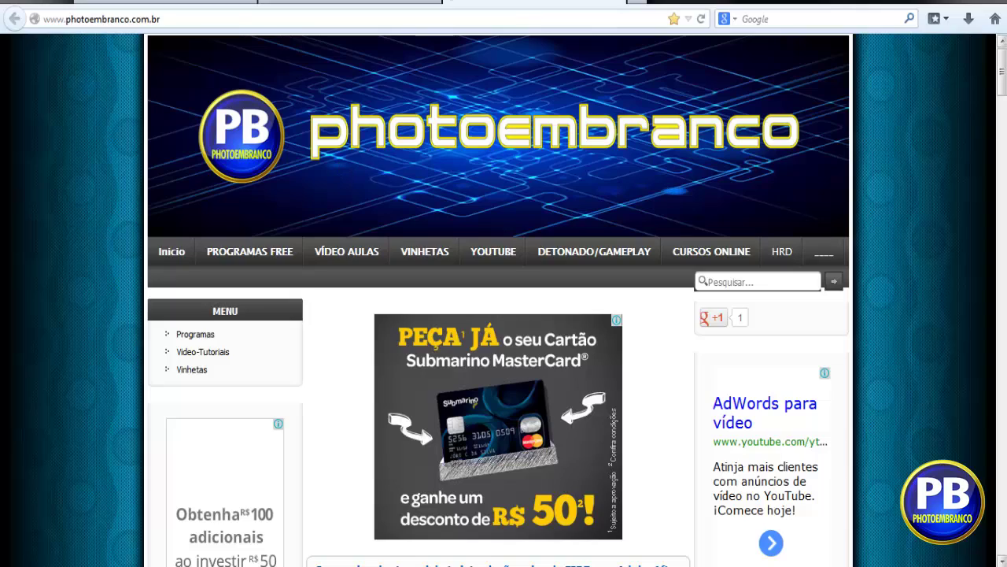
- Scroll photoembranco.com.br to the FIRE video post and back, then go to the YouTube channel
mouse_move(1002, 75)
left_mouse_down()
mouse_move(991, 149)
mouse_move(995, 120)
left_mouse_up()
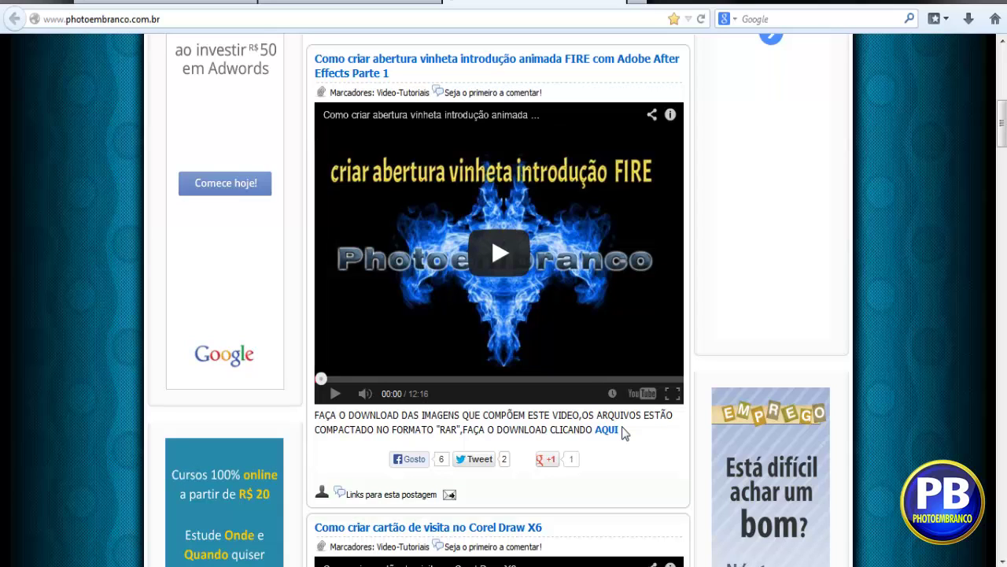
left_click_drag(1003, 139, 1003, 39)
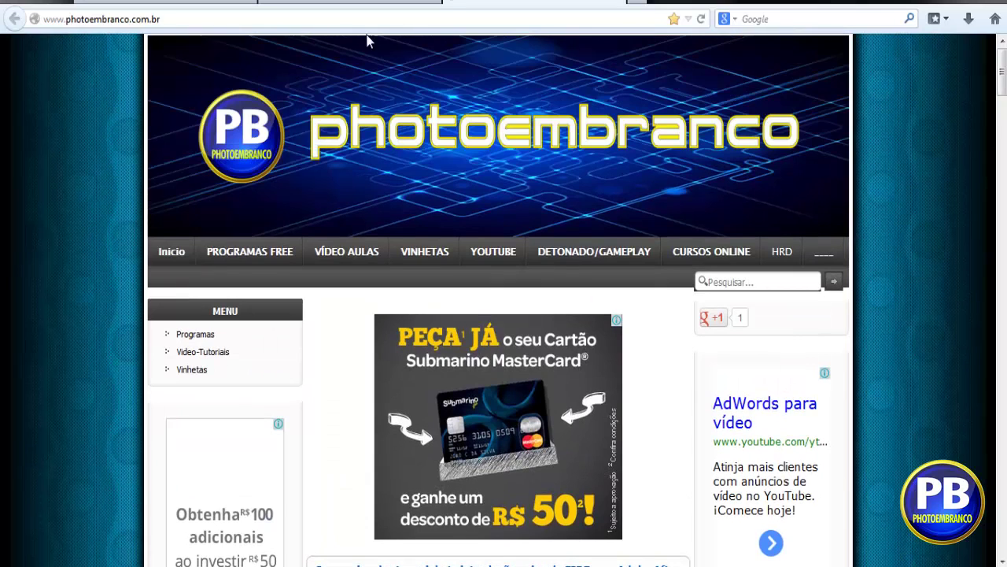
left_click(165, 2)
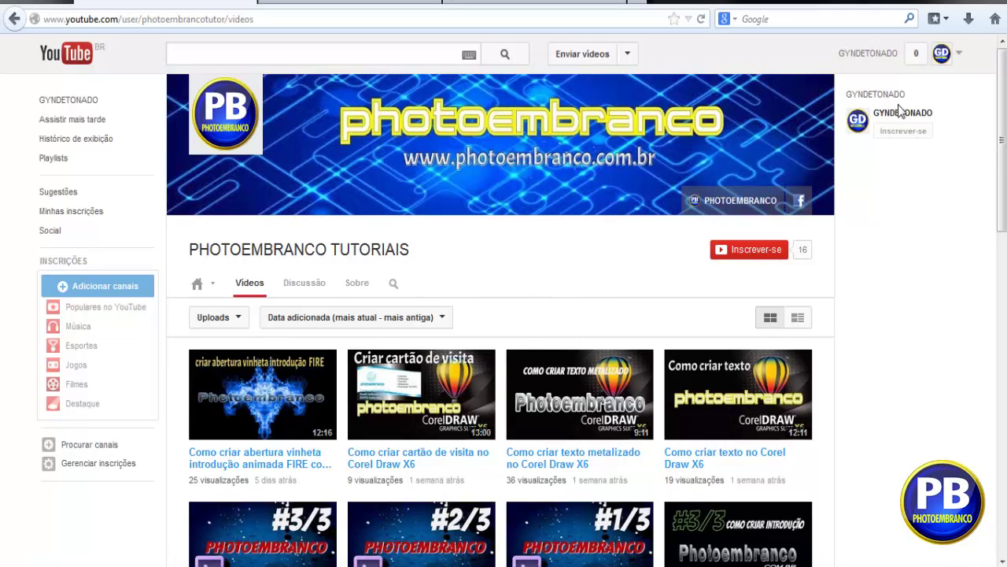
mouse_move(902, 113)
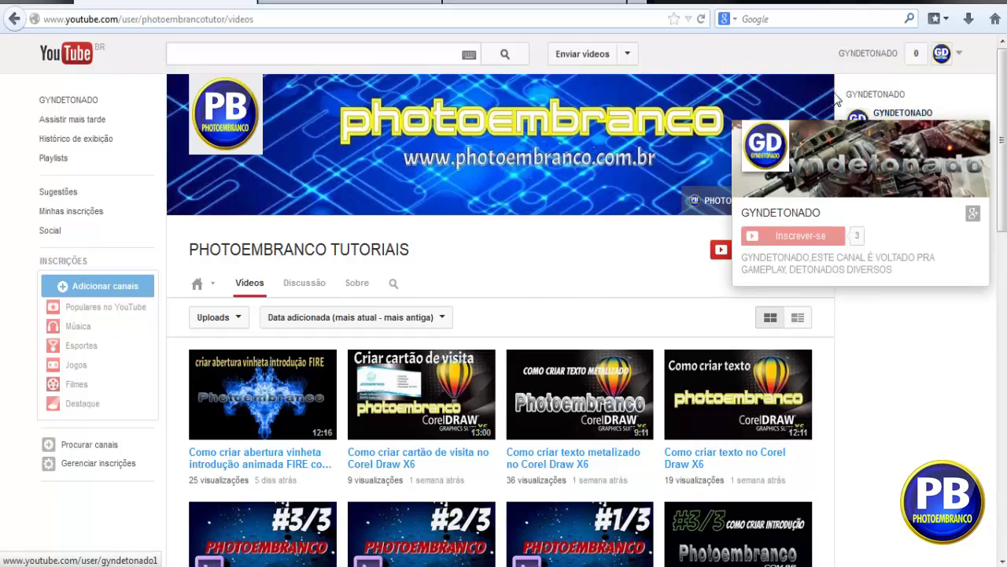
left_click(911, 116)
scroll(606, 244, "down", 5)
scroll(601, 261, "down", 3)
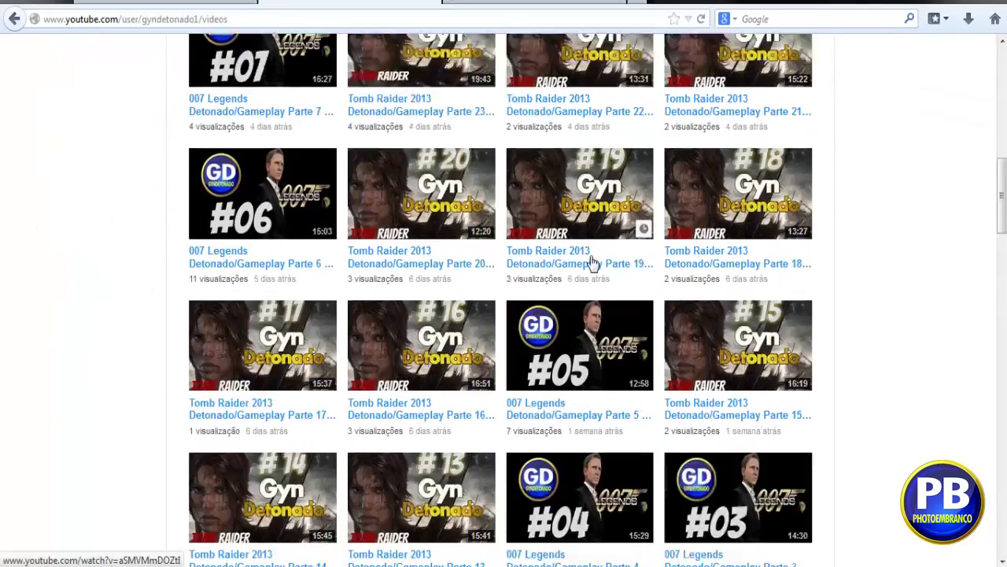
scroll(591, 263, "down", 3)
scroll(578, 268, "up", 7)
scroll(574, 271, "up", 4)
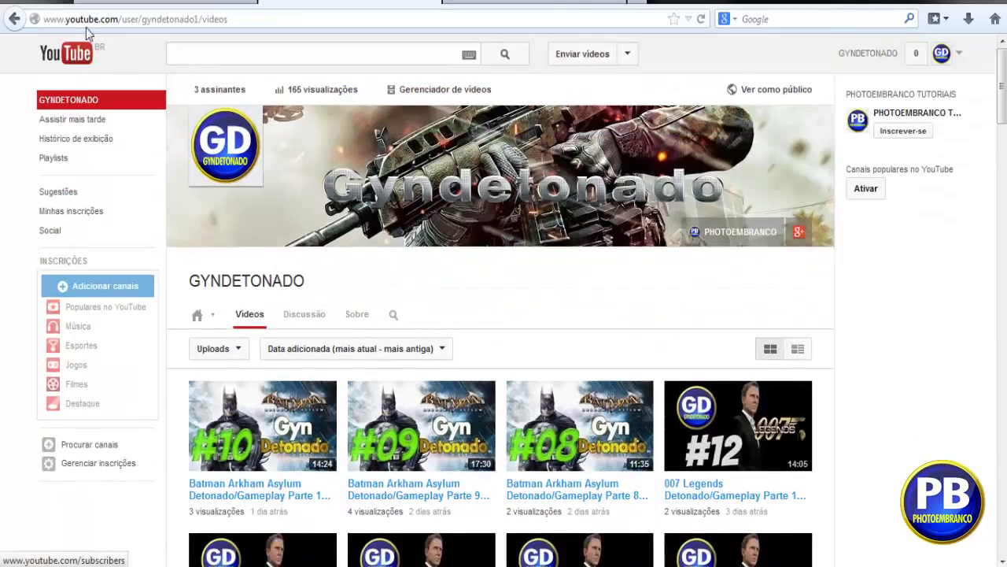
left_click(905, 101)
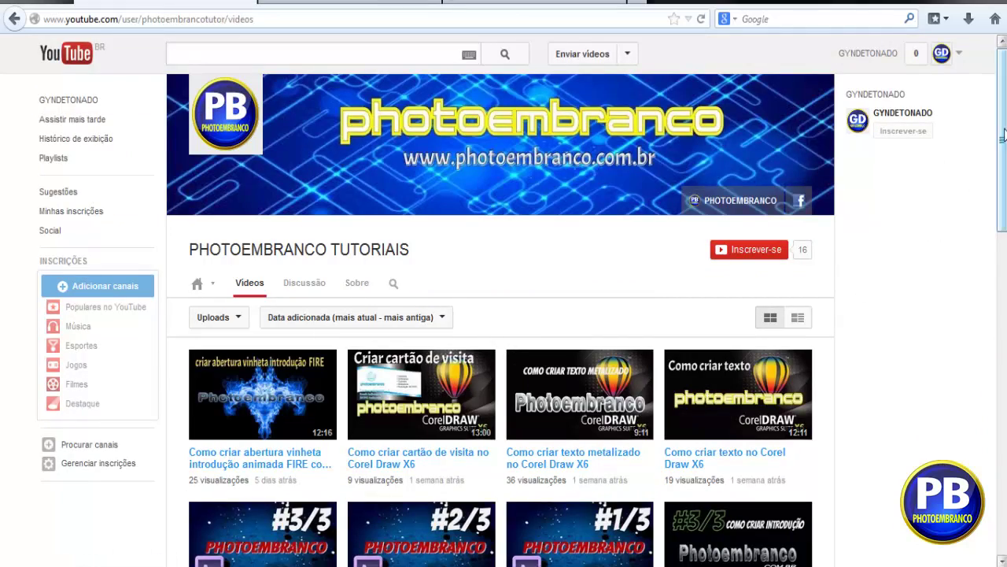
left_click_drag(1003, 134, 1003, 464)
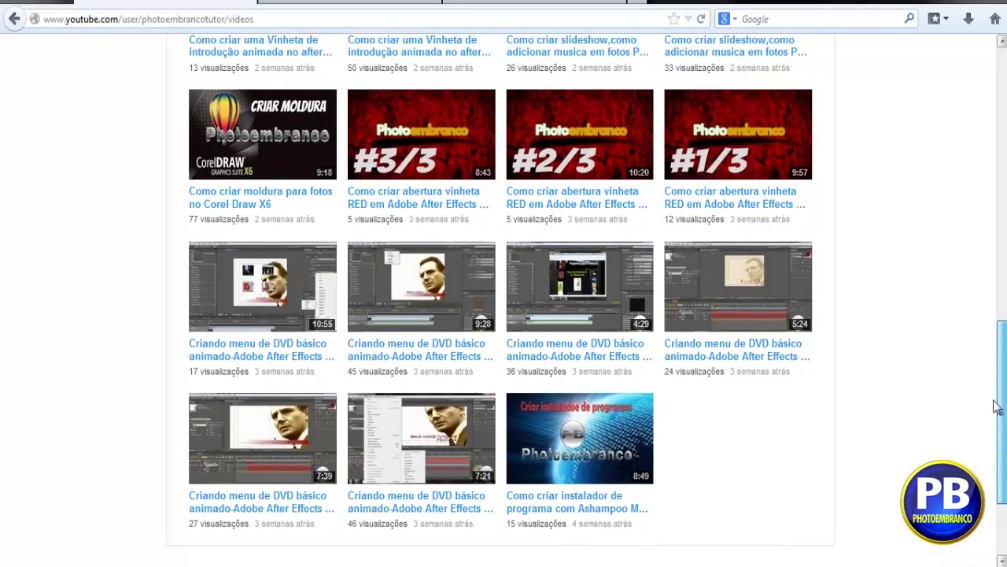
left_click_drag(1002, 515, 973, 117)
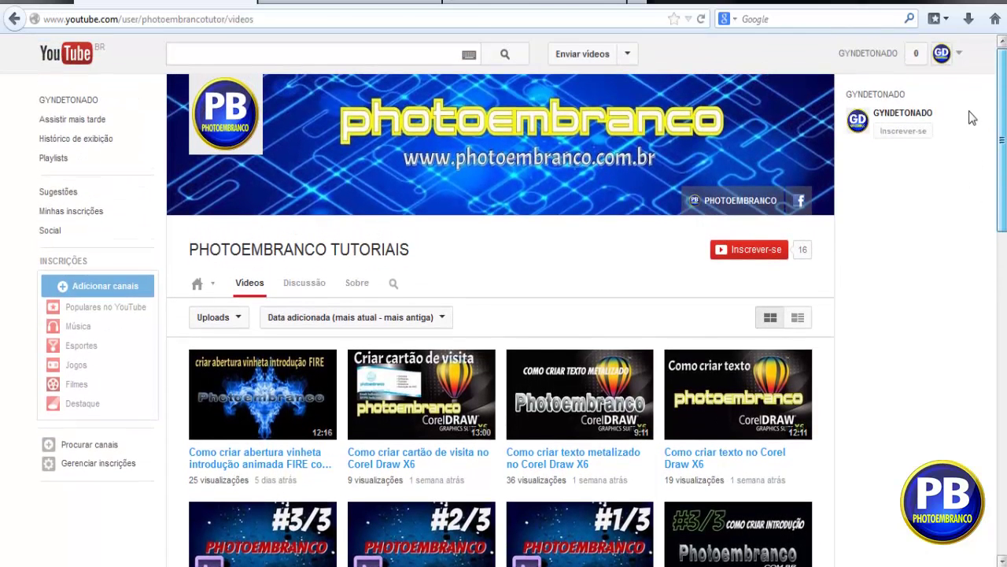